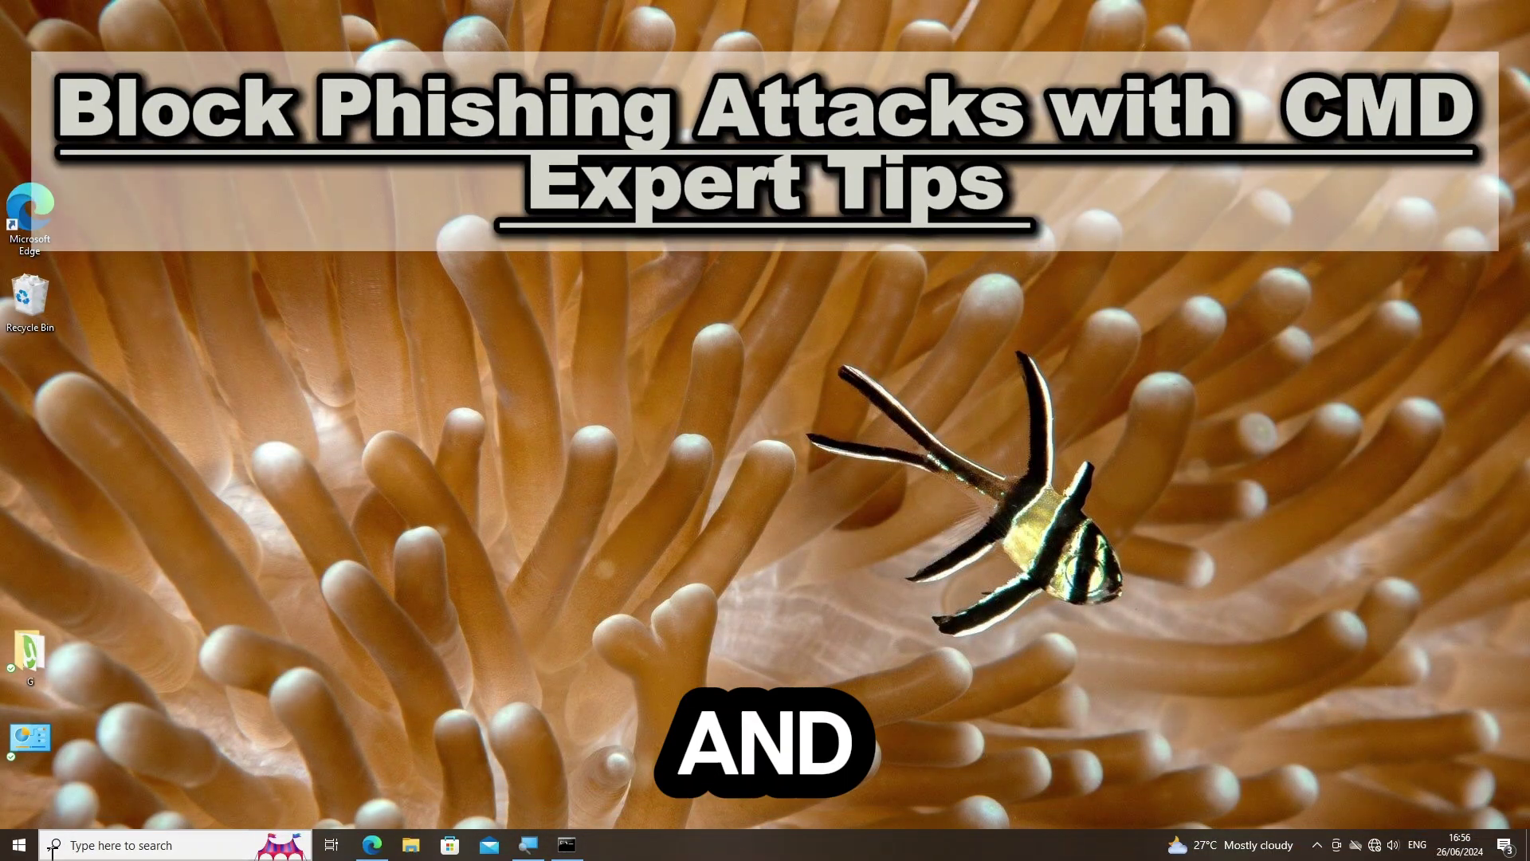
Search Windows for cmd to launch Command Prompt as administrator
click(52, 845)
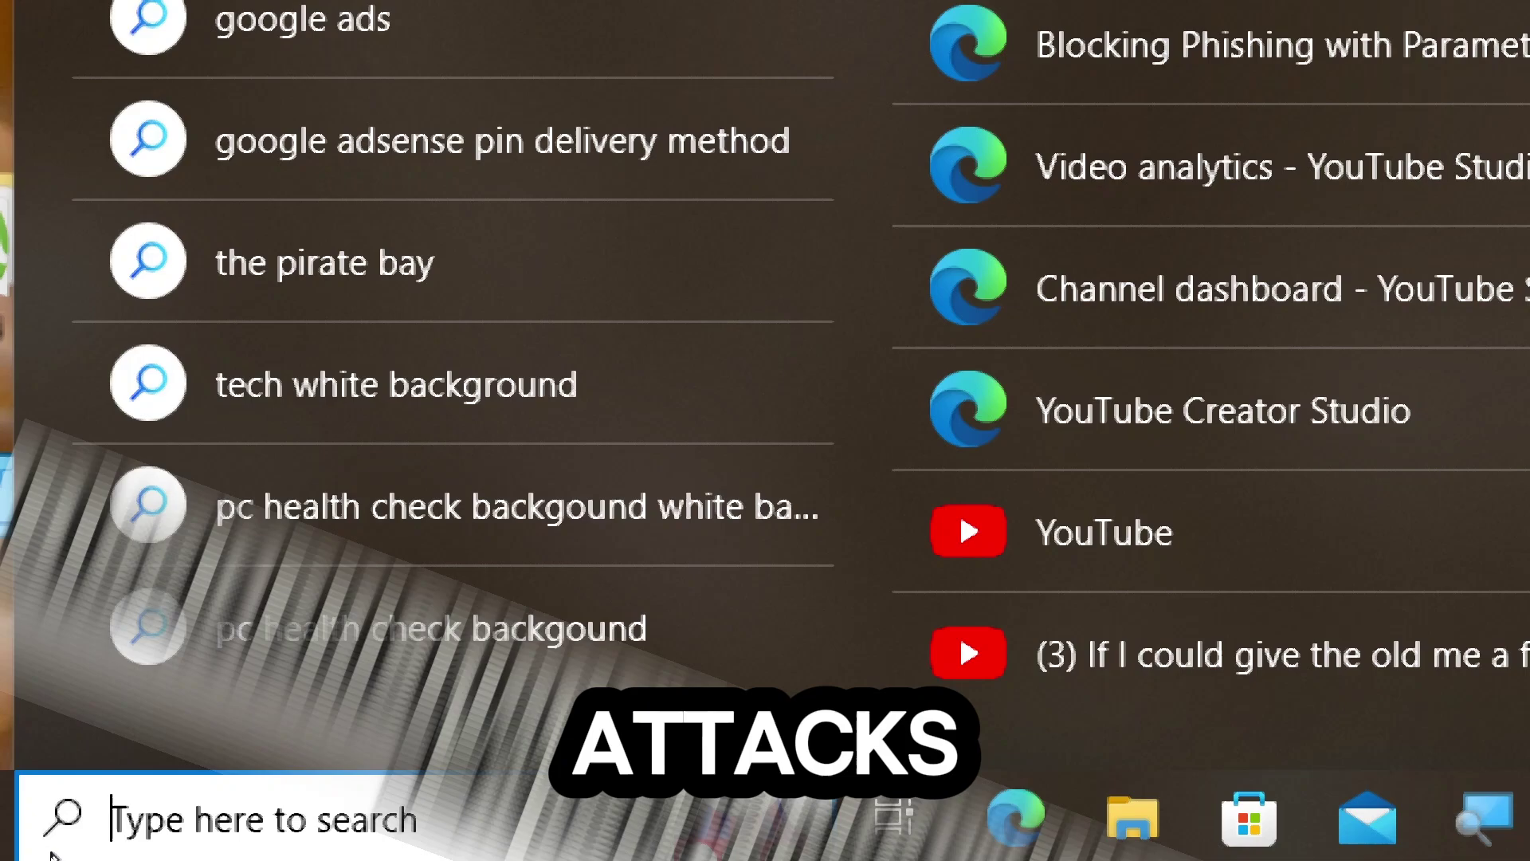
text(cmd)
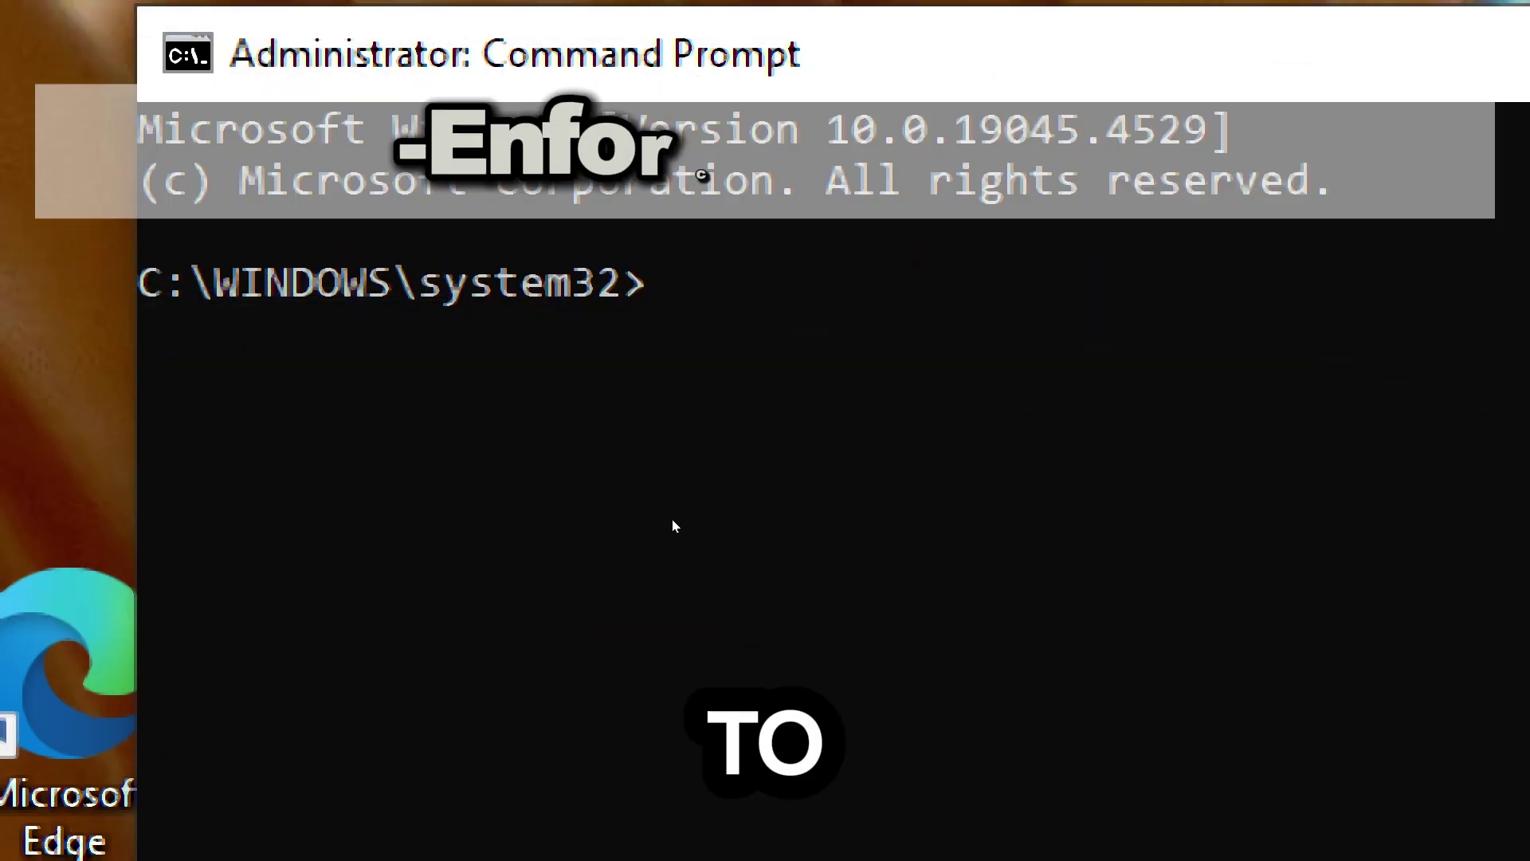
text(ne)
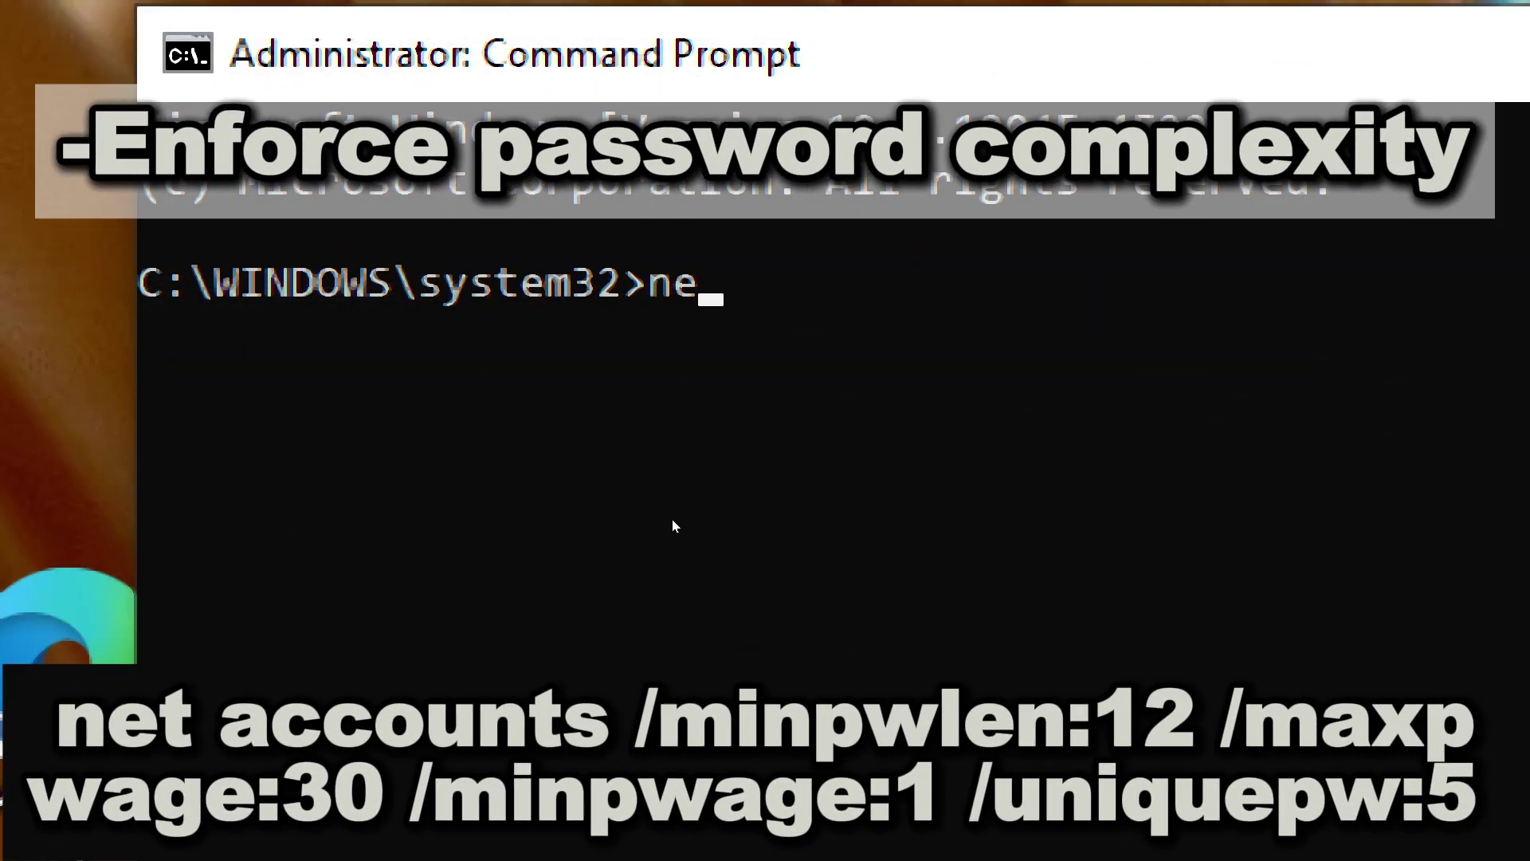
text(t accounts /)
text(min)
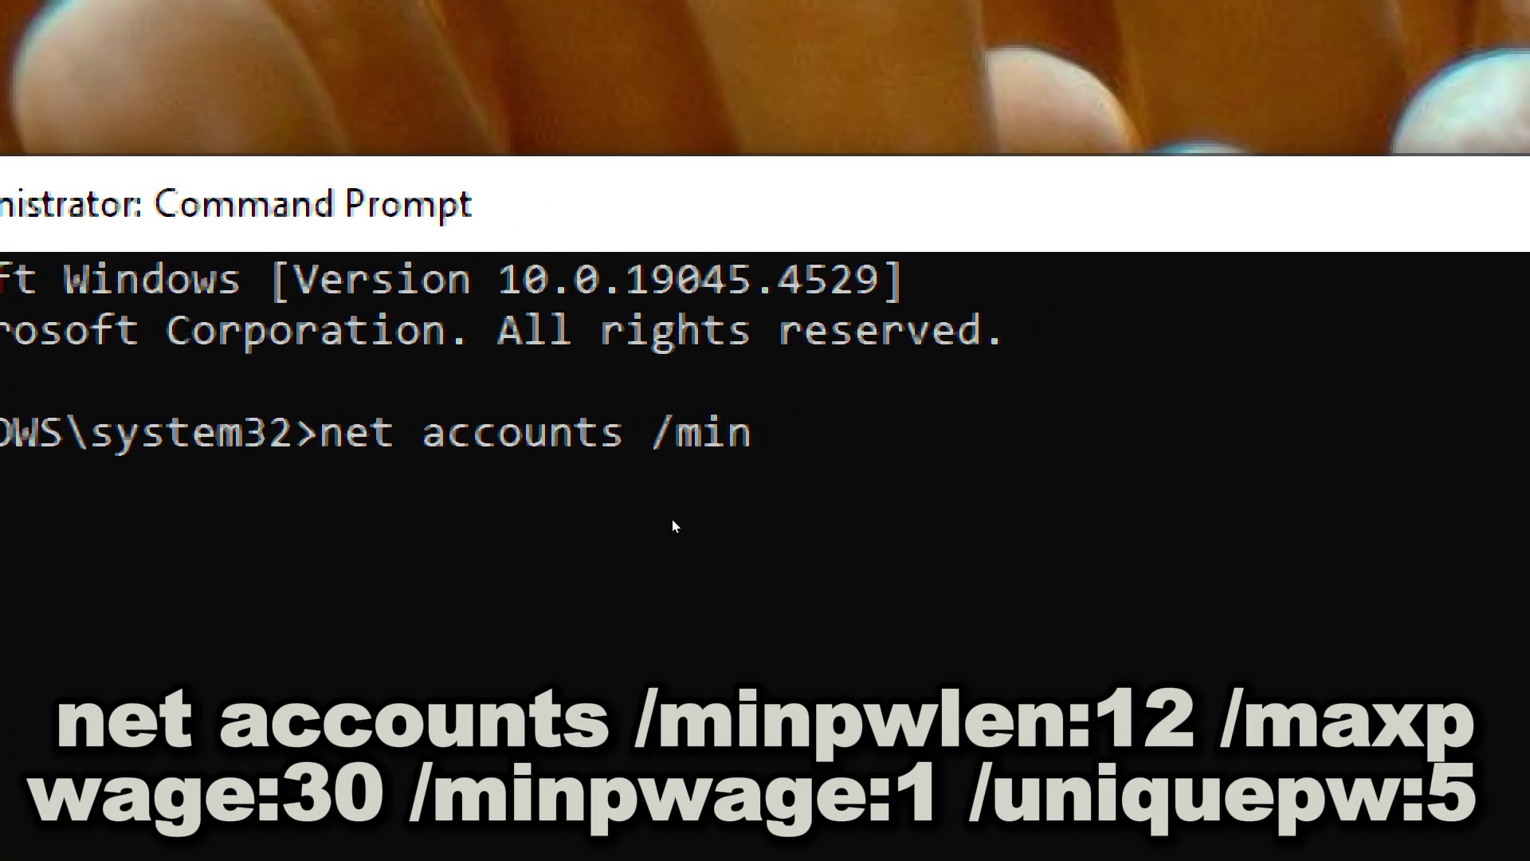
text(pwlen:12 )
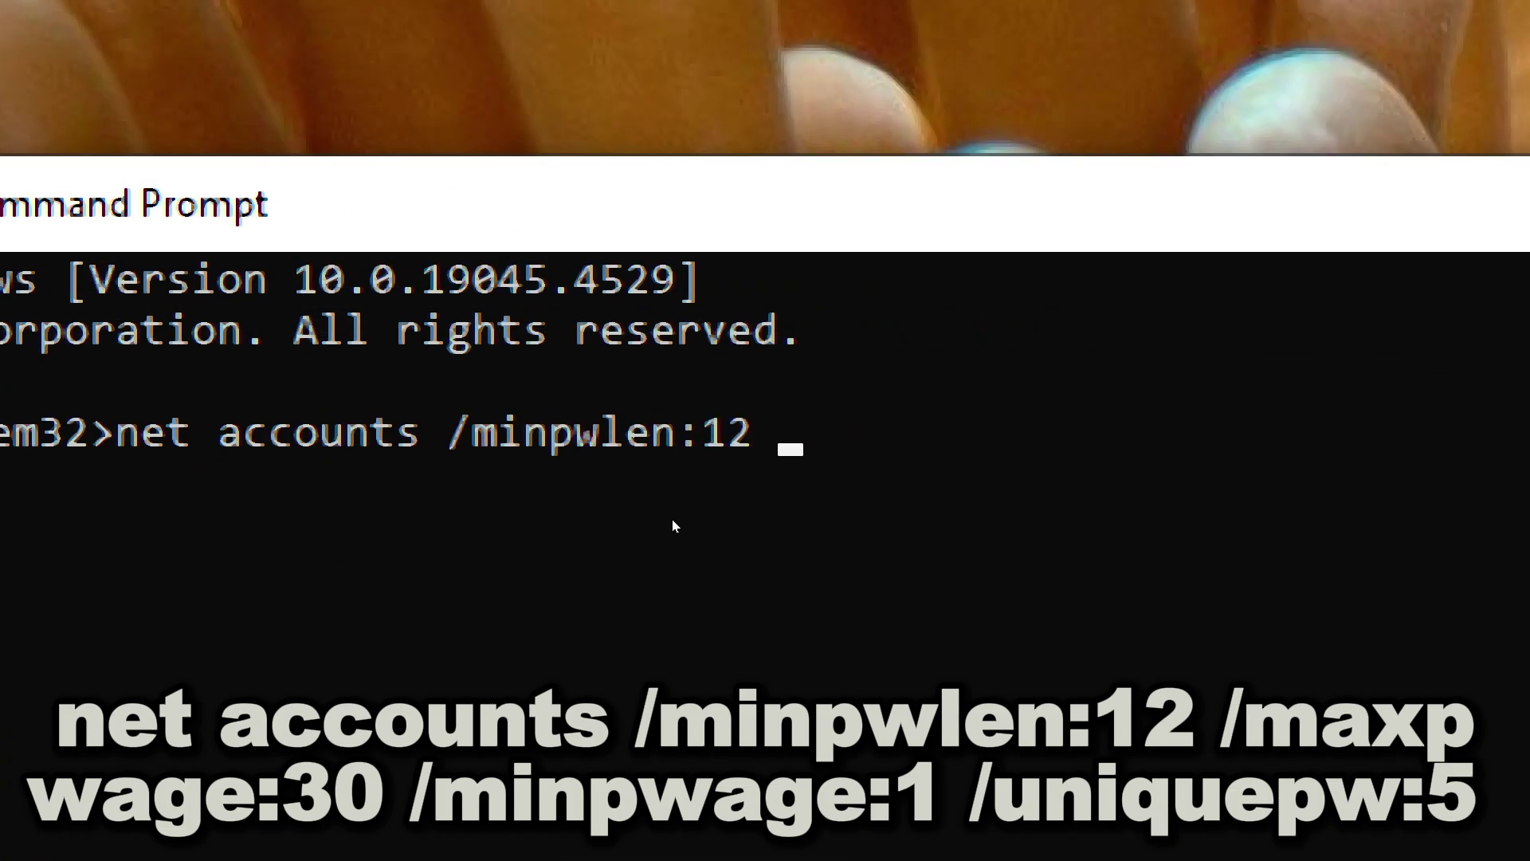
text(/)
text(max)
text(pwag)
text(e:3)
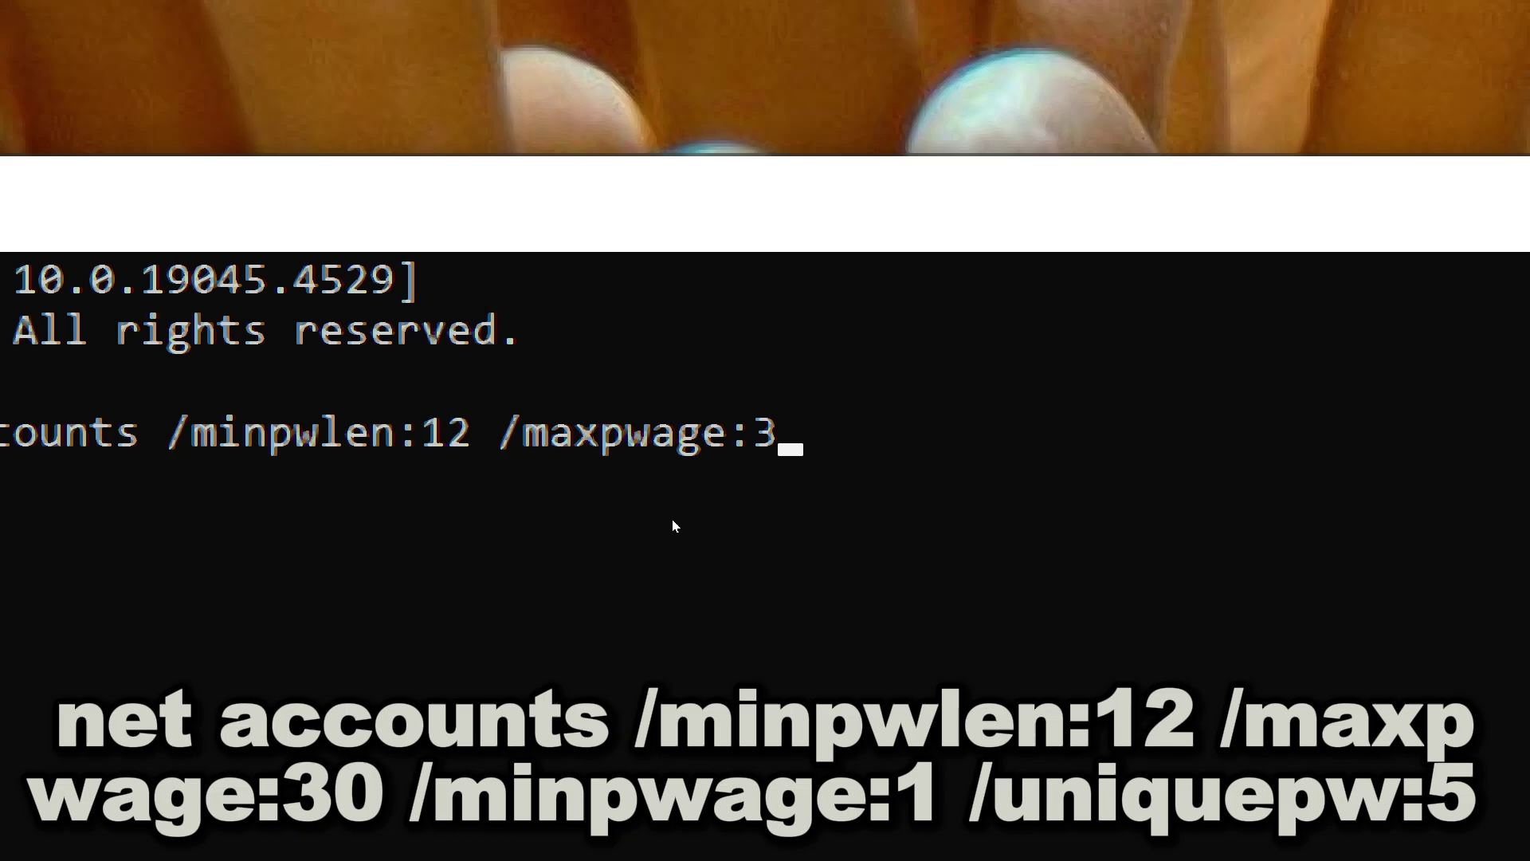
text(0 /mi)
text(n)
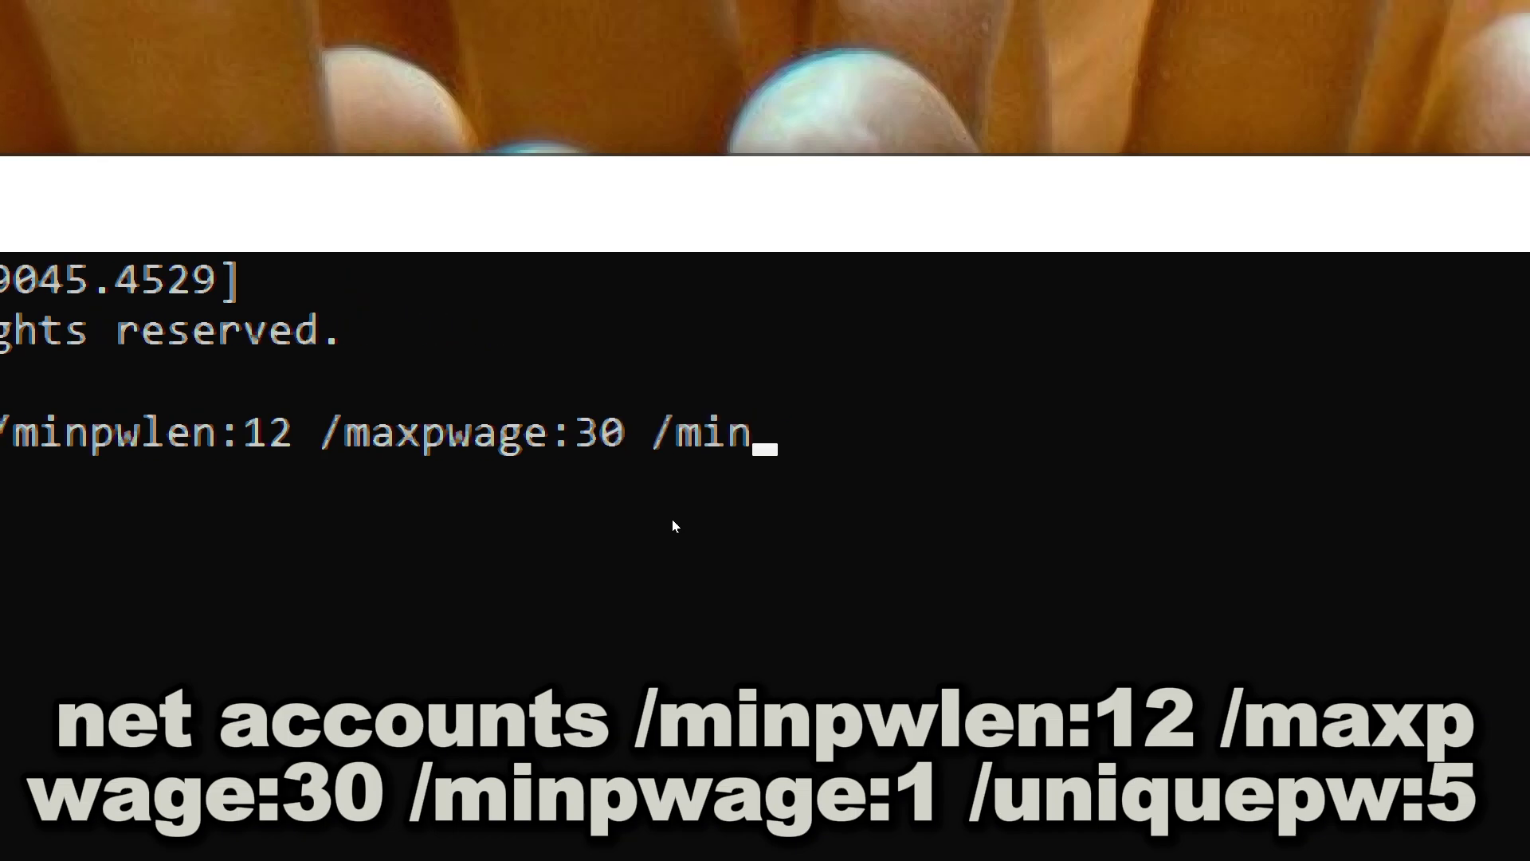
text(pwage:1)
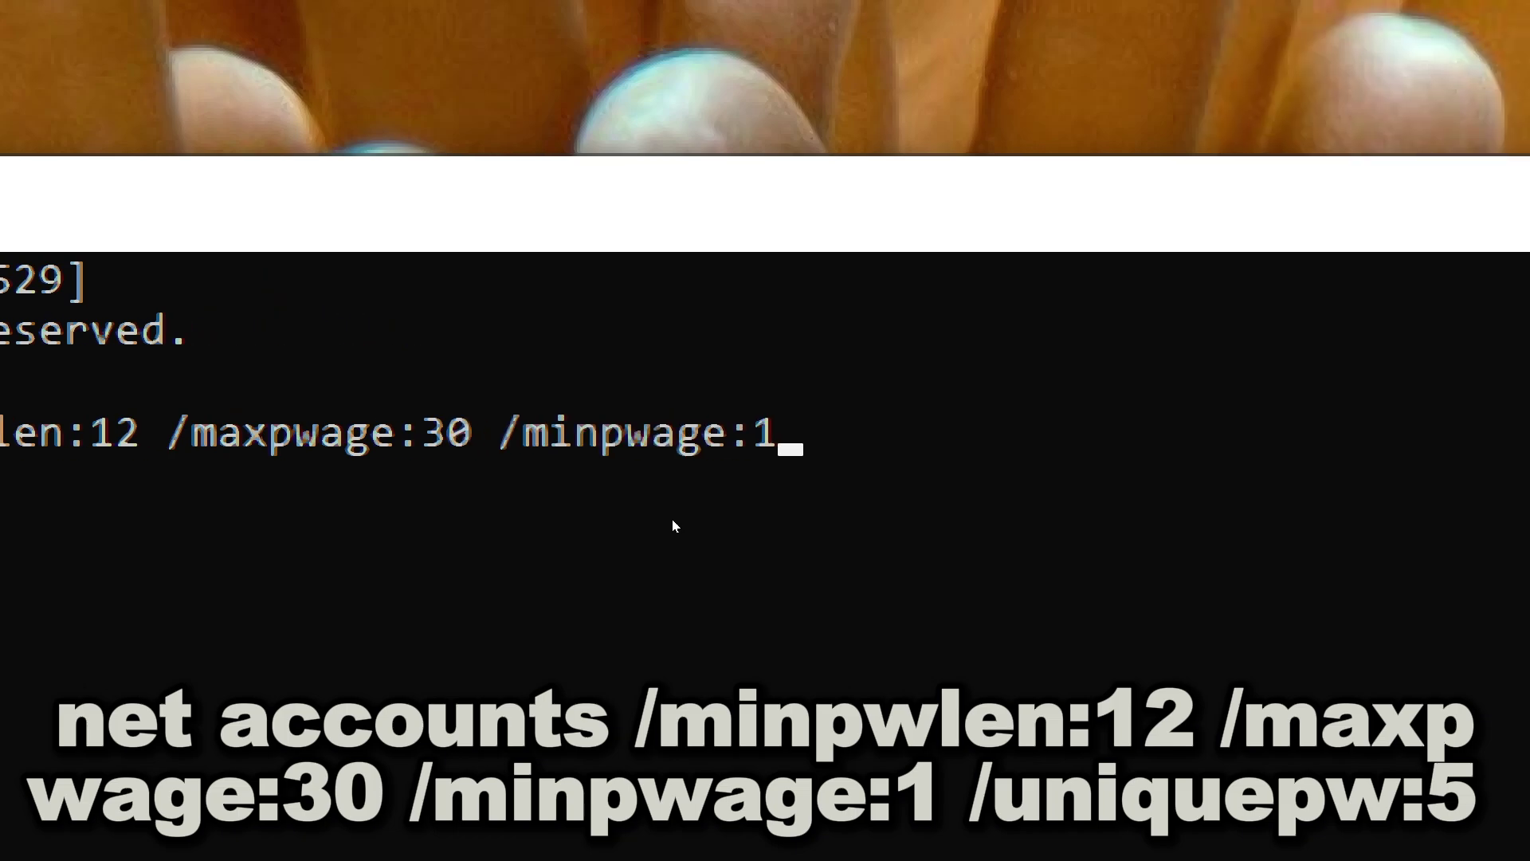
text( /)
text(uni)
text(q)
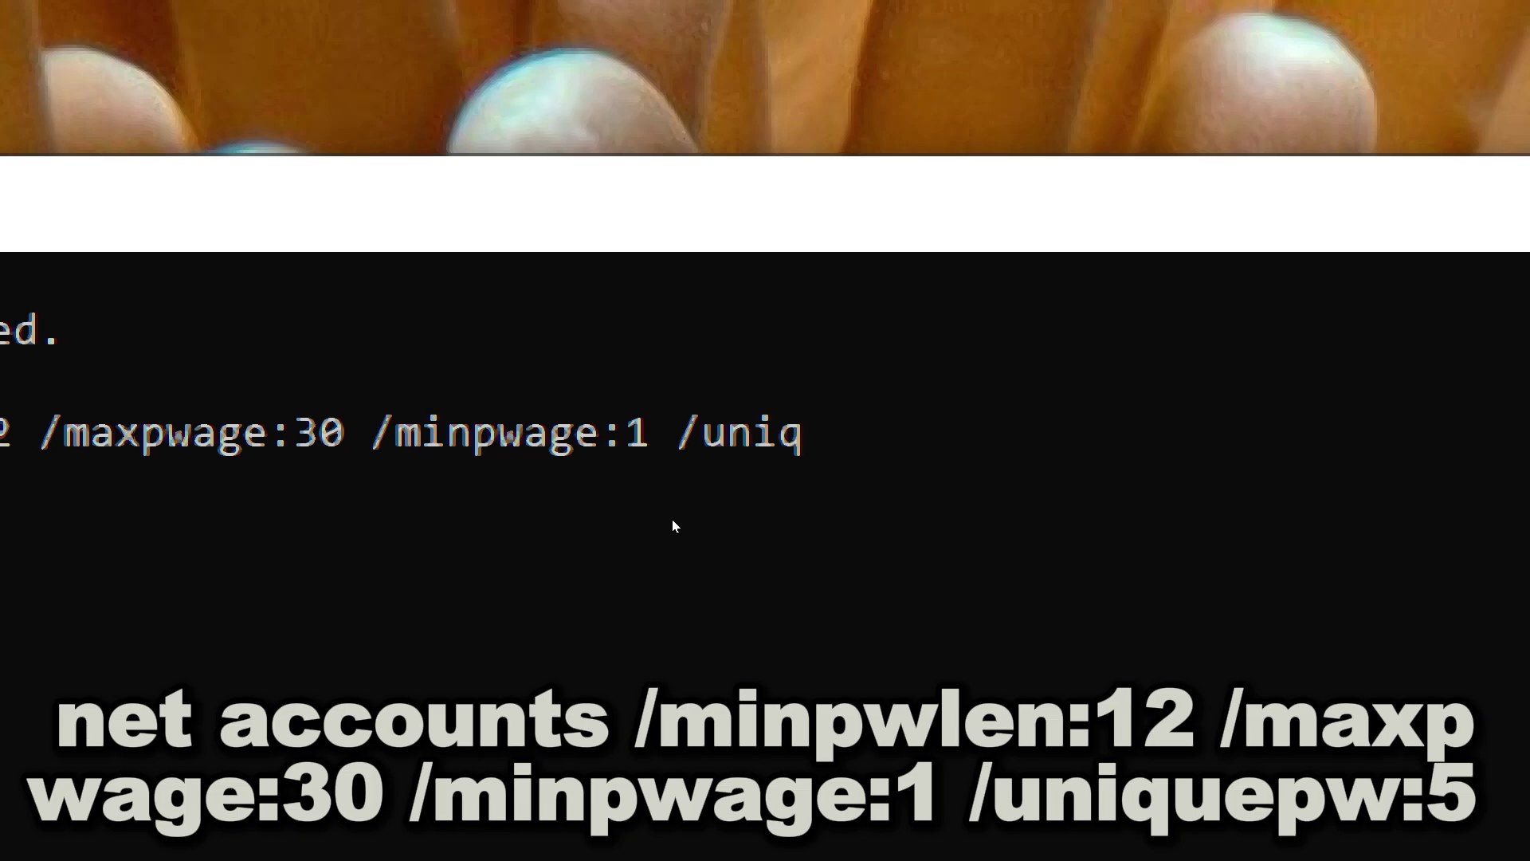
text(uepw:)
text(5)
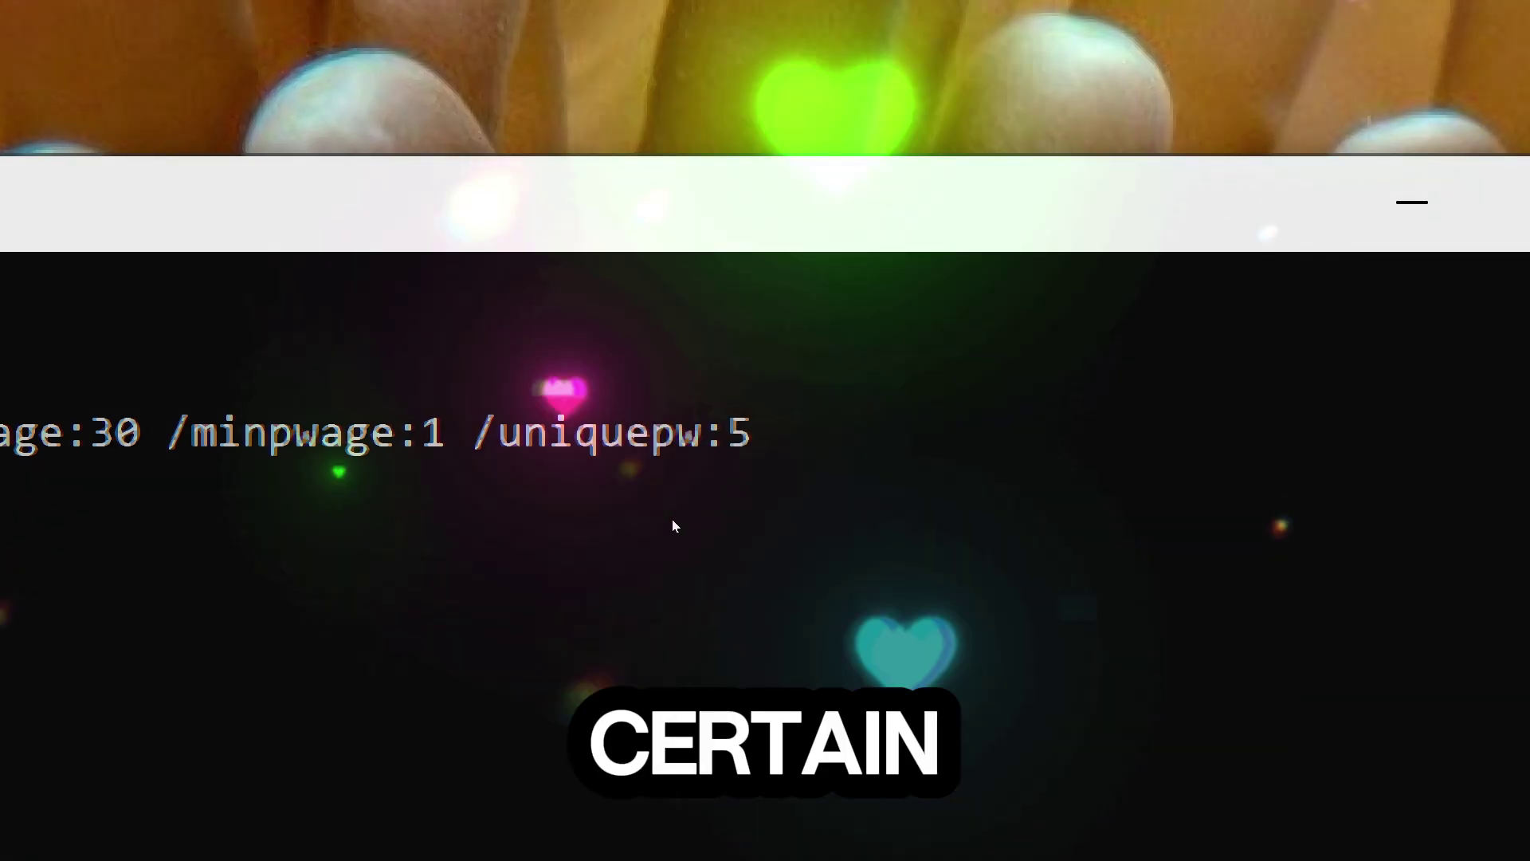
Run the password policy command and highlight 'The command completed successfully.'
key(Return)
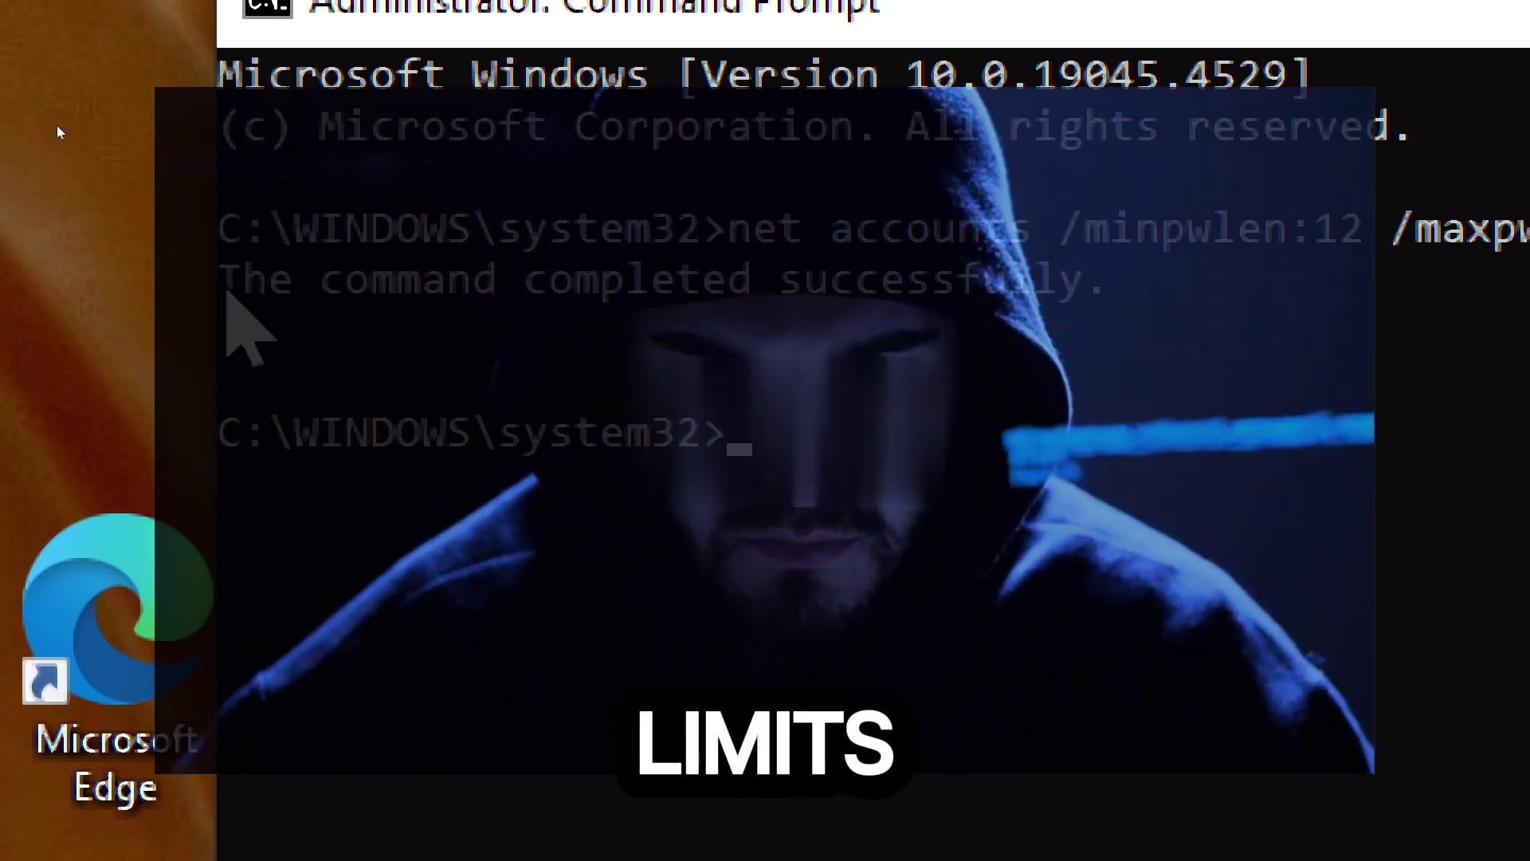
drag(227, 294, 1088, 306)
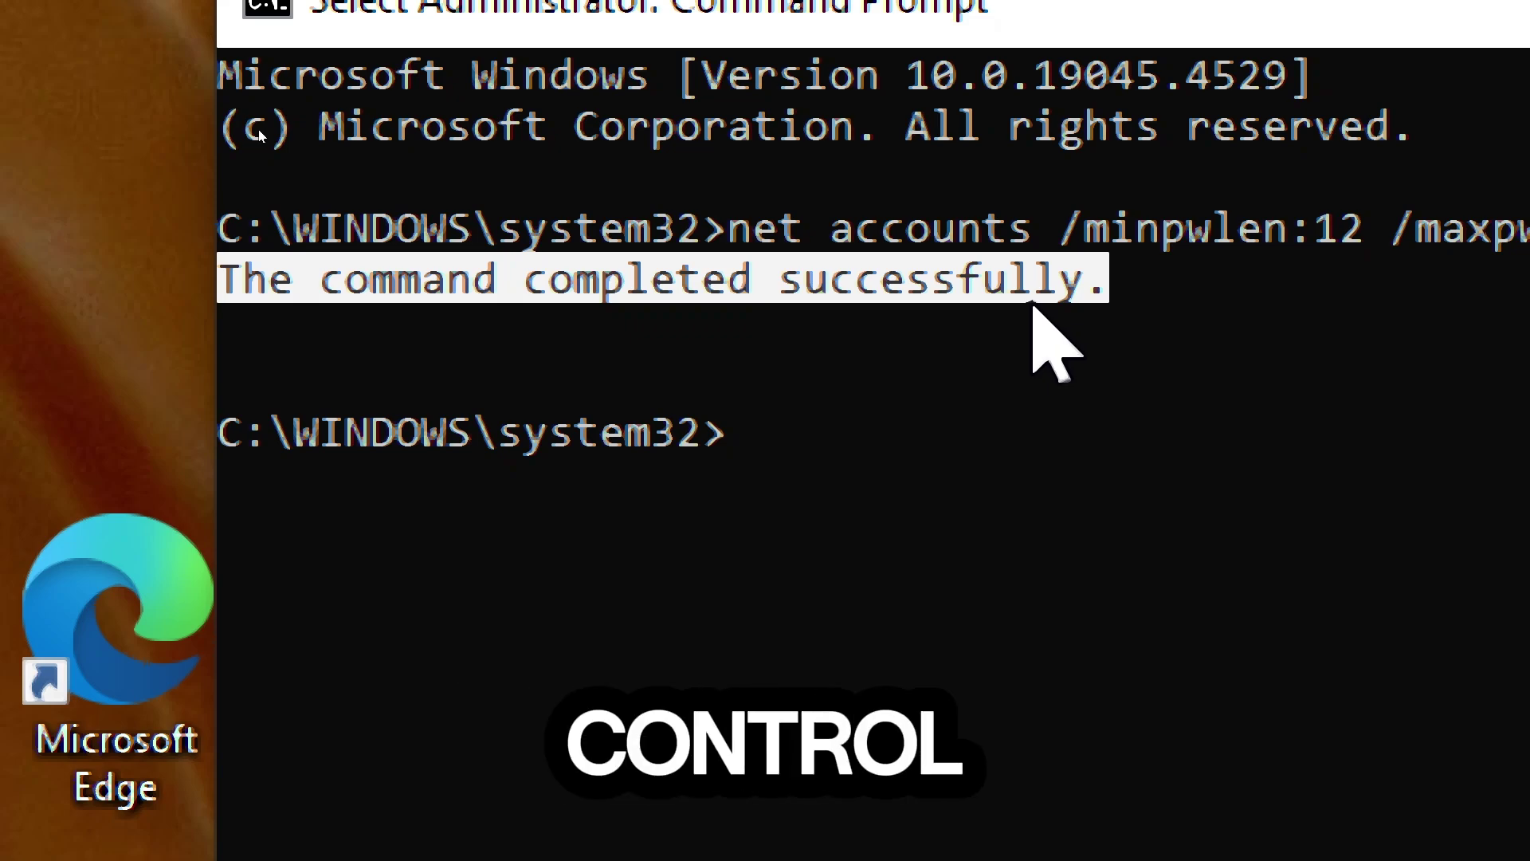
text(pow)
text(ers)
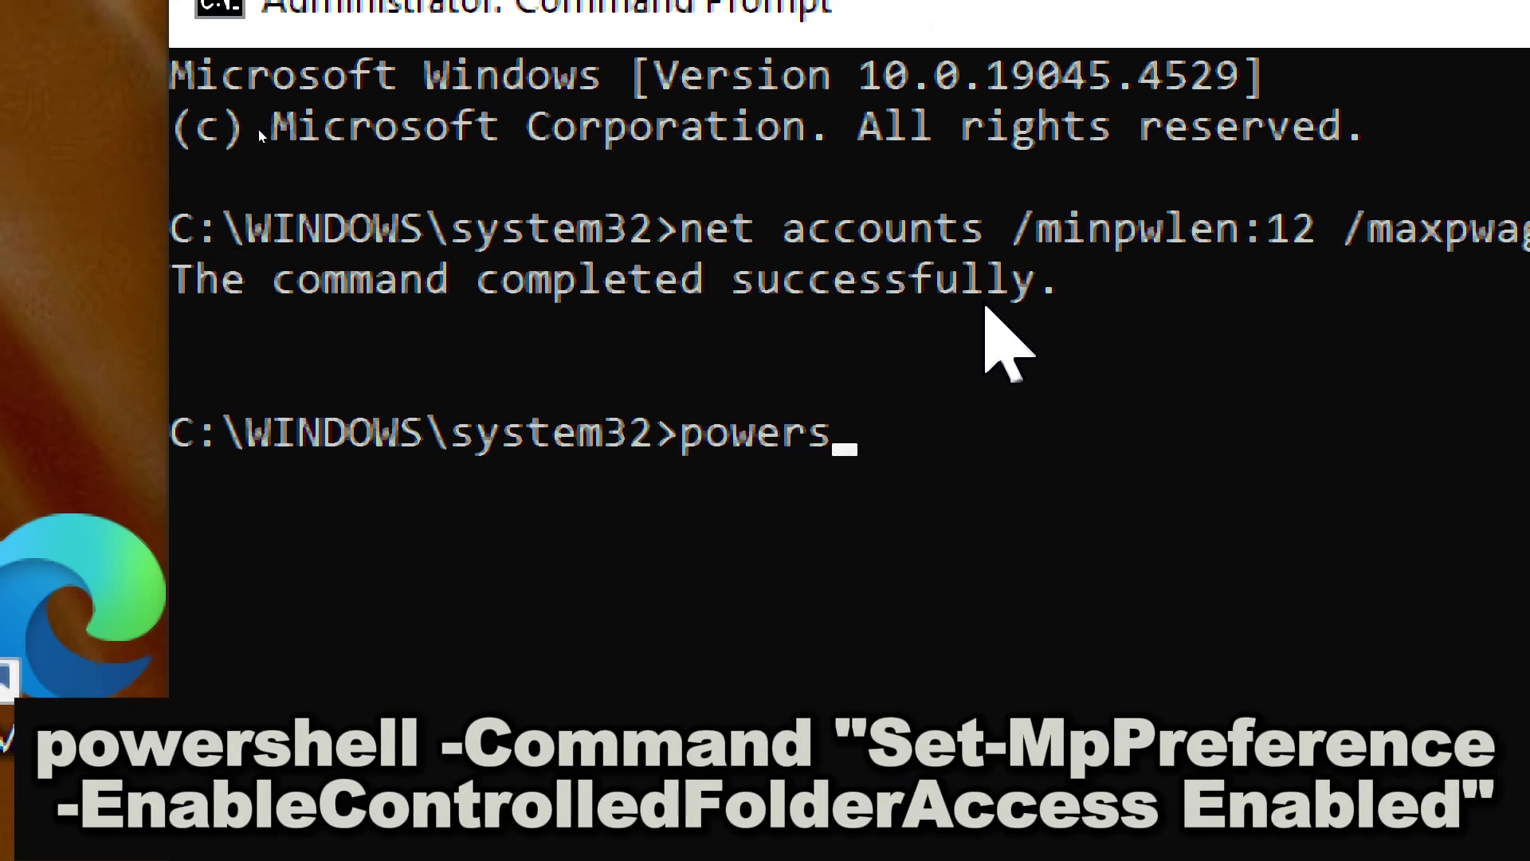
text(hell -)
text(Comm)
text(and)
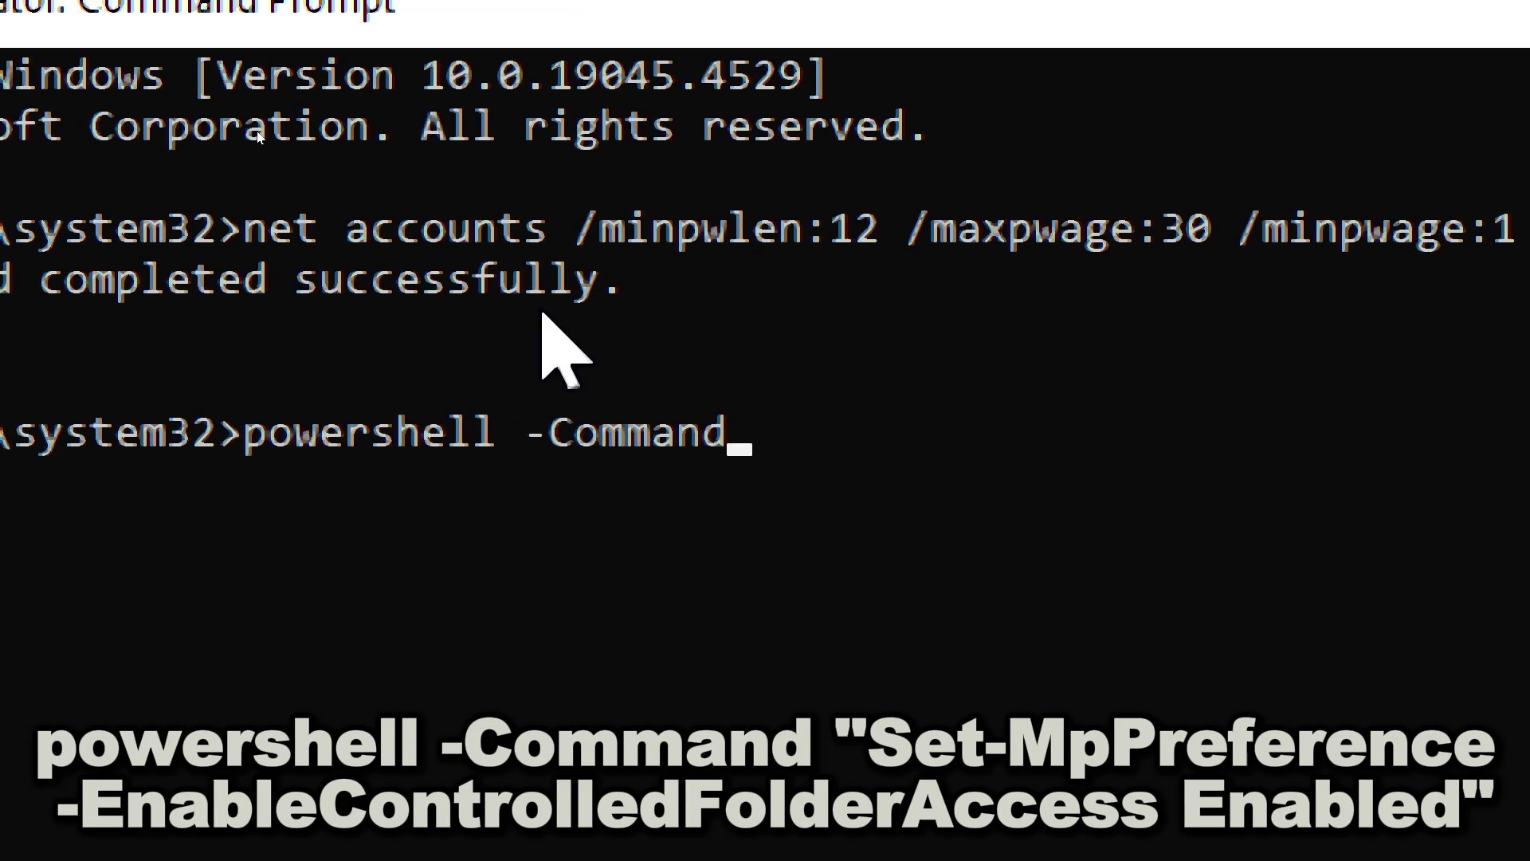
text( "S)
text(et-)
text(Mp)
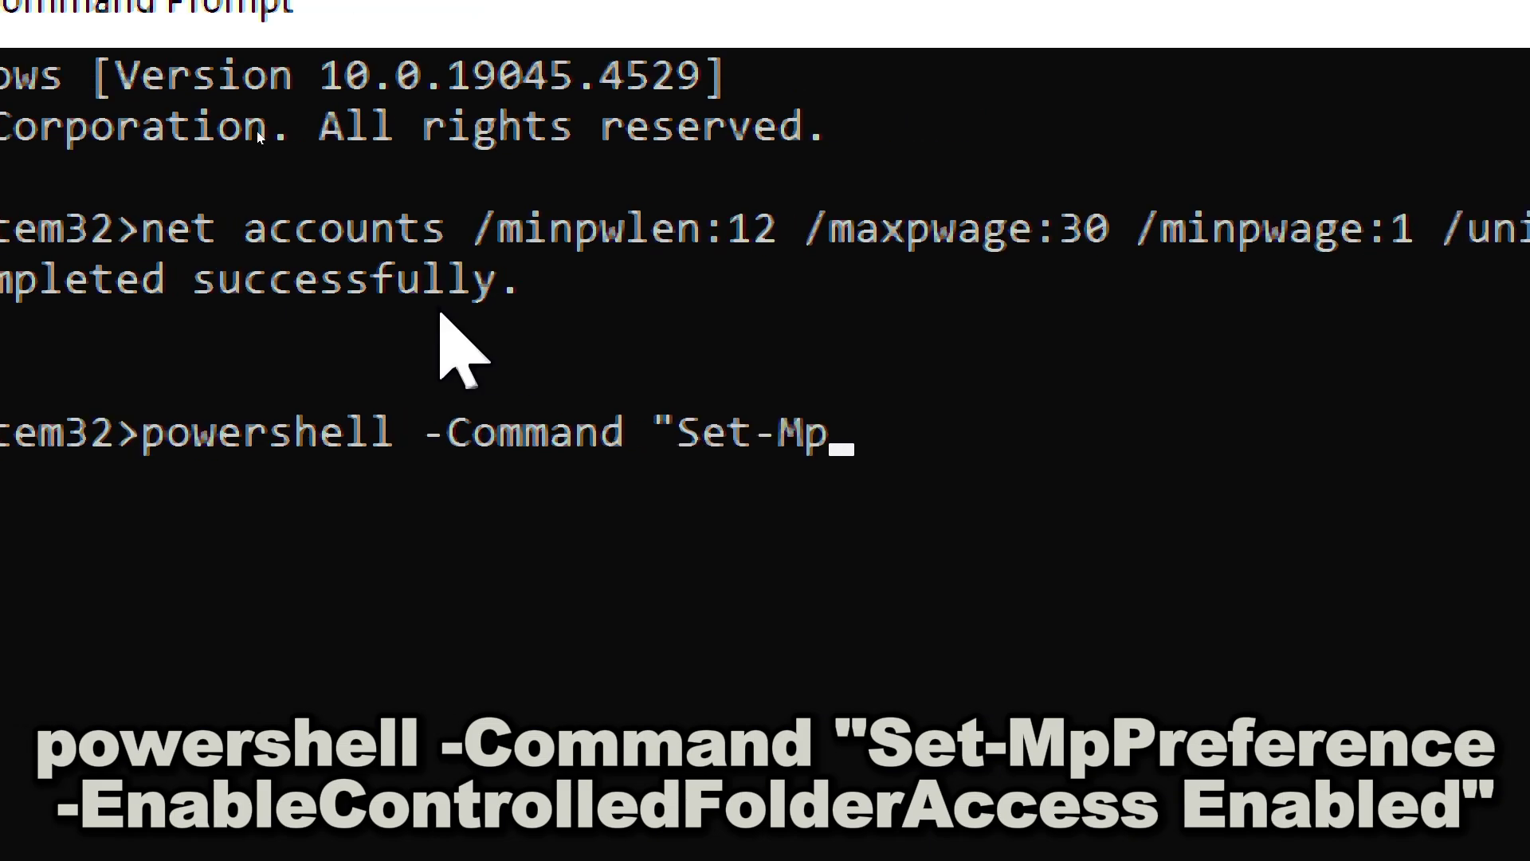
text(Prefe)
text(ren)
text(ce -)
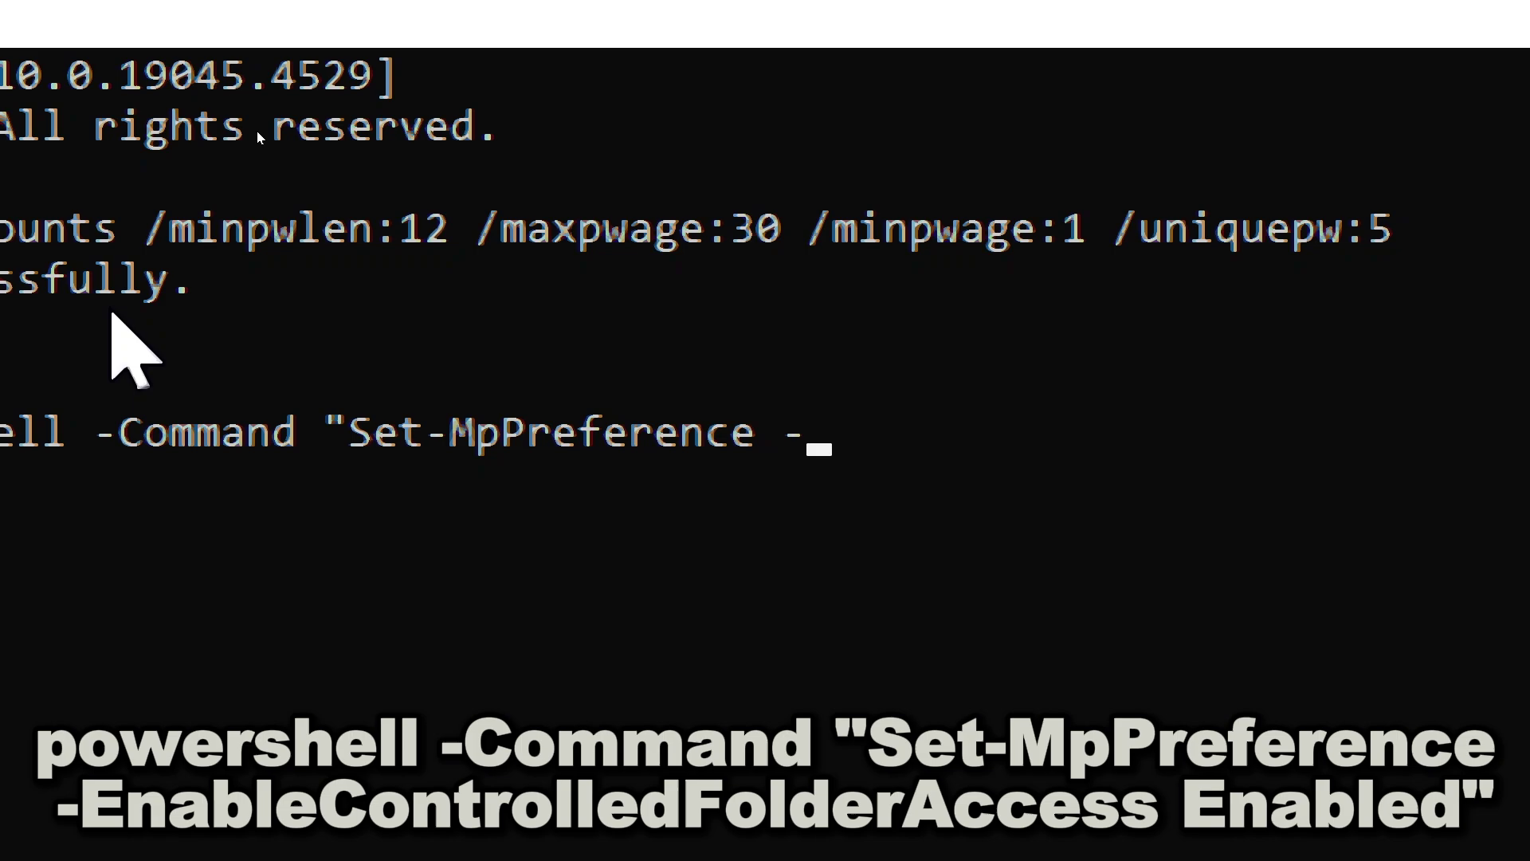
text(Enab)
text(l)
text(eCo)
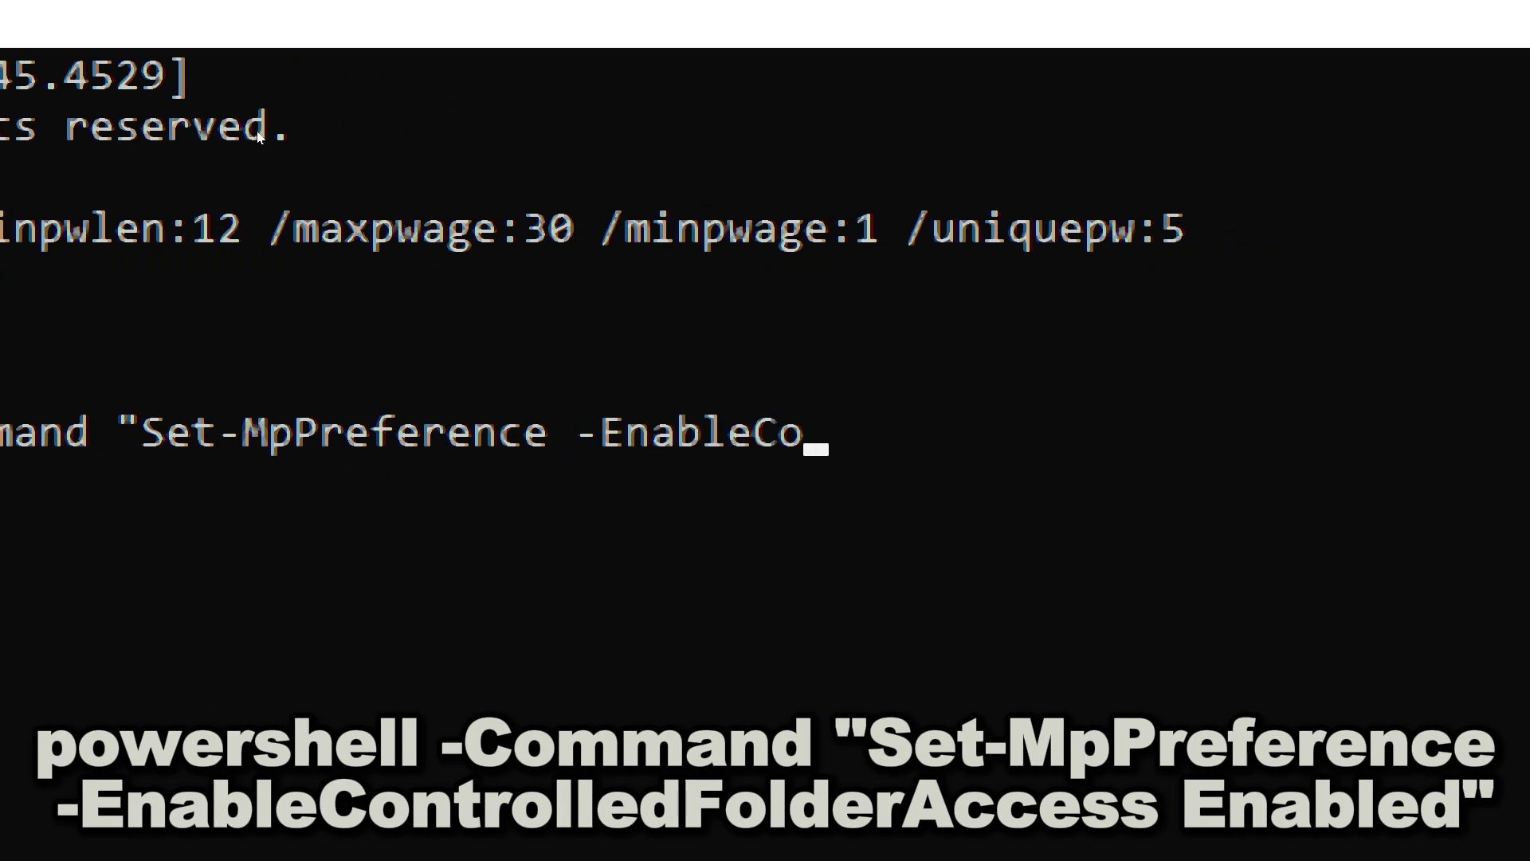
text(ntro)
text(lled)
text(Fol)
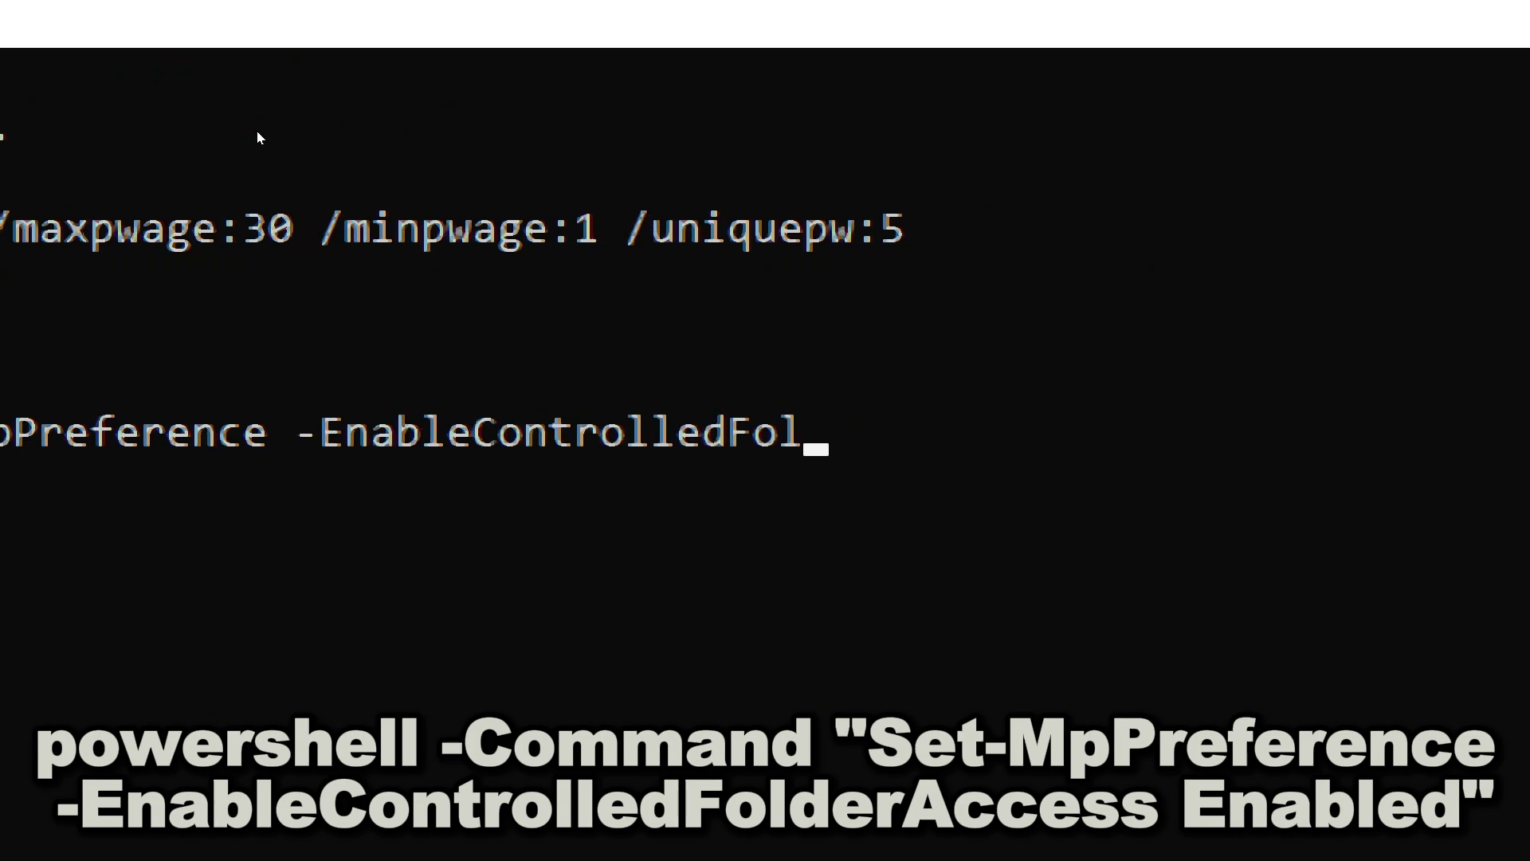
text(derAccess )
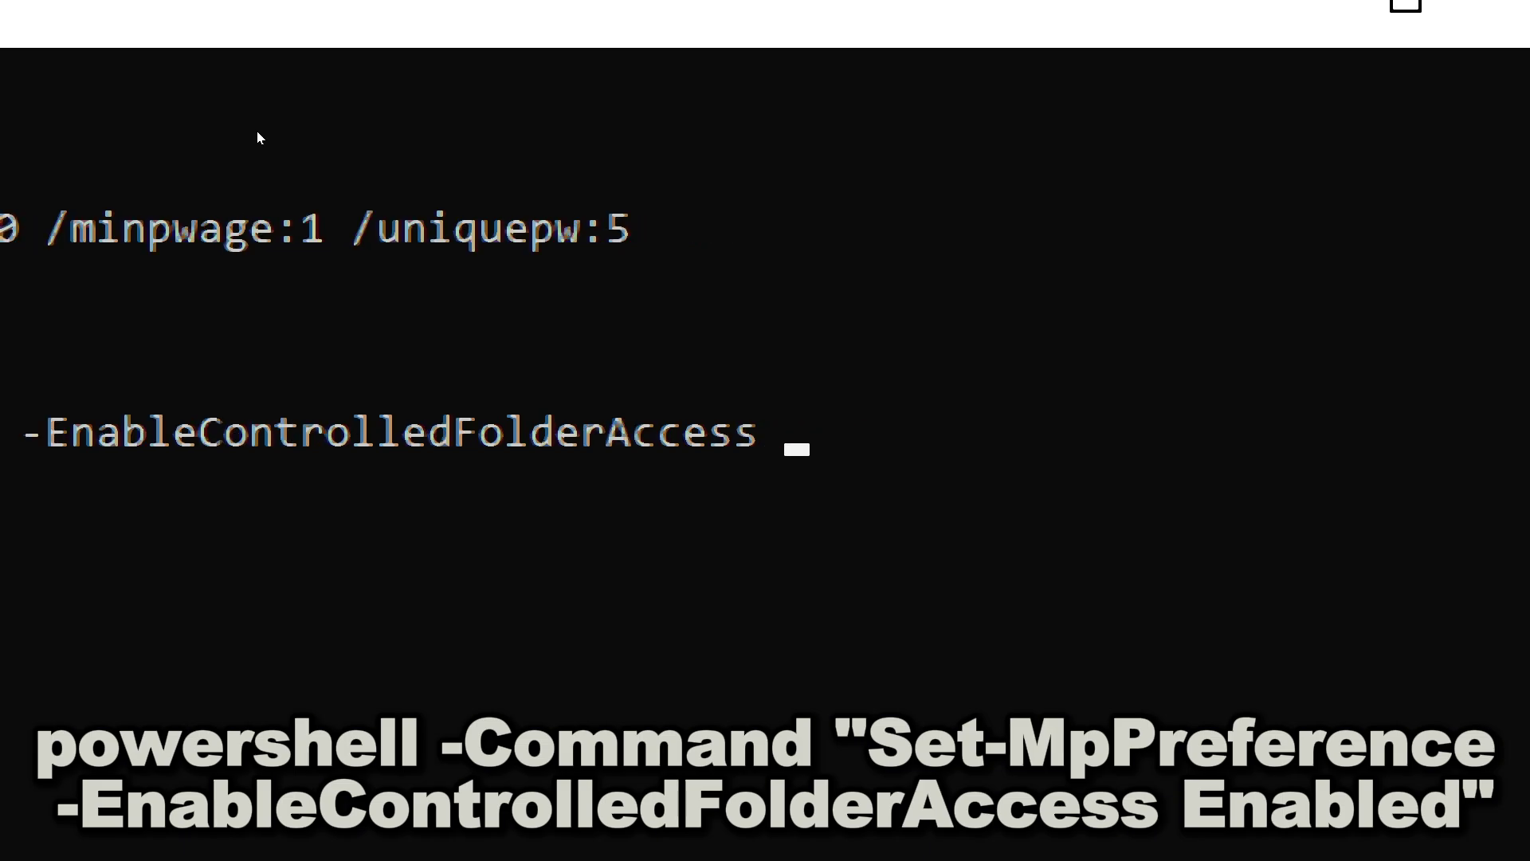
text(E)
text(na)
text(bled")
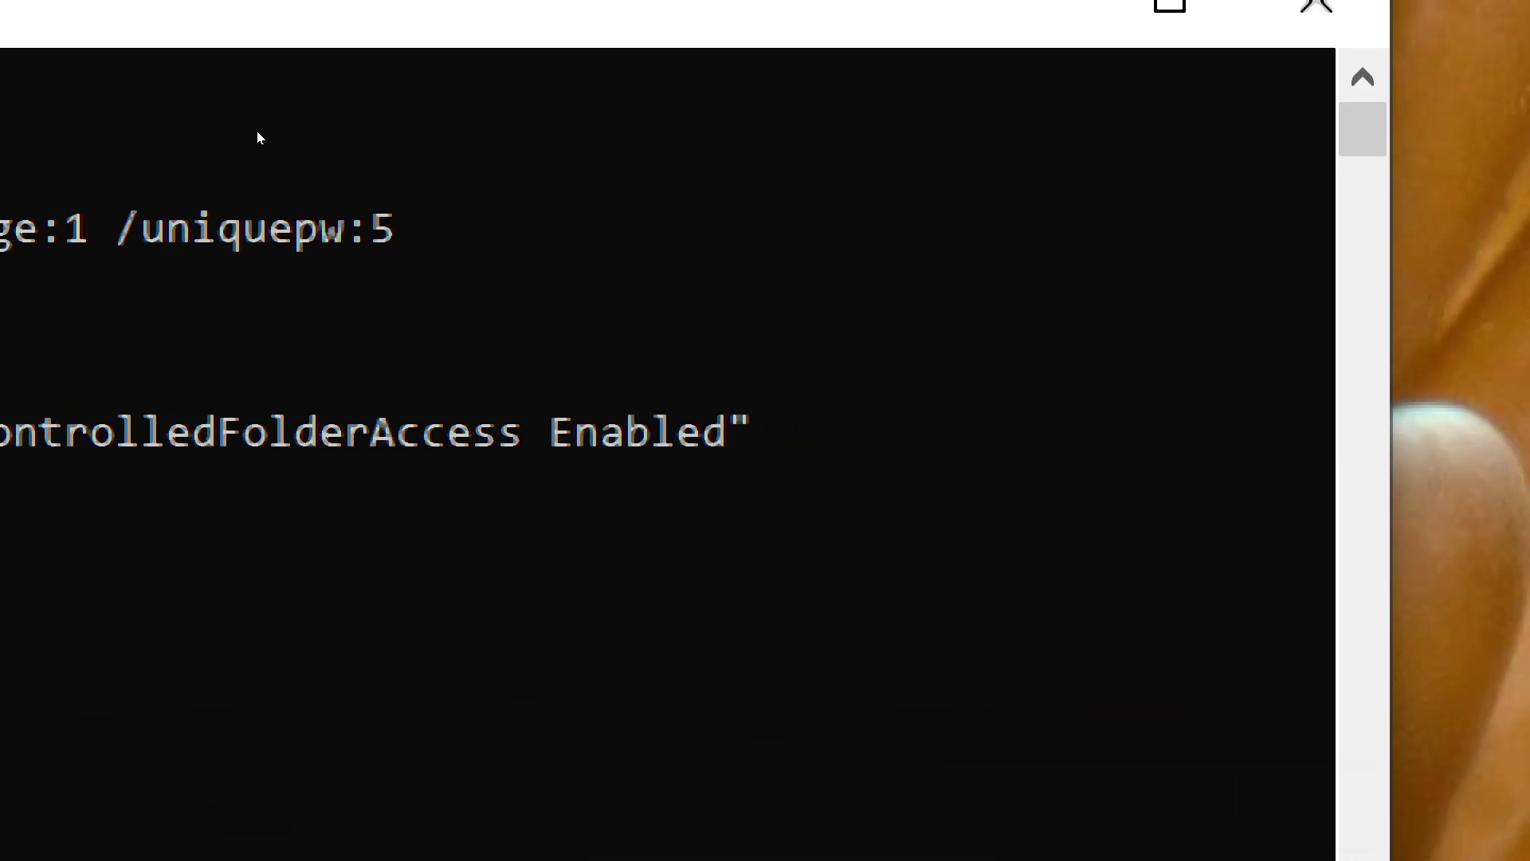
Run Set-MpPreference -EnableControlledFolderAccess Enabled through PowerShell
key(Return)
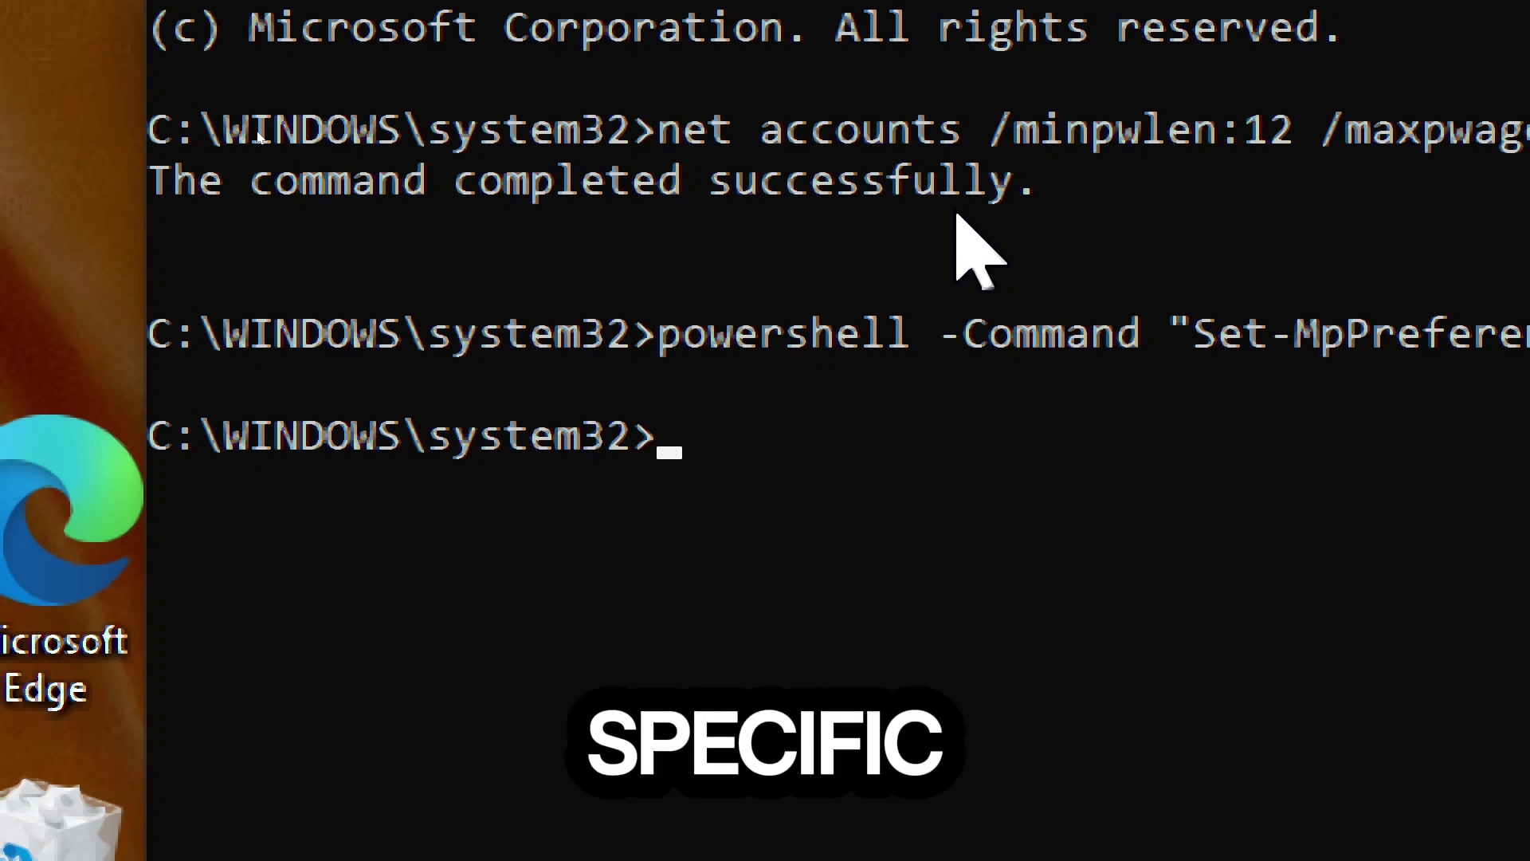
text(netsh)
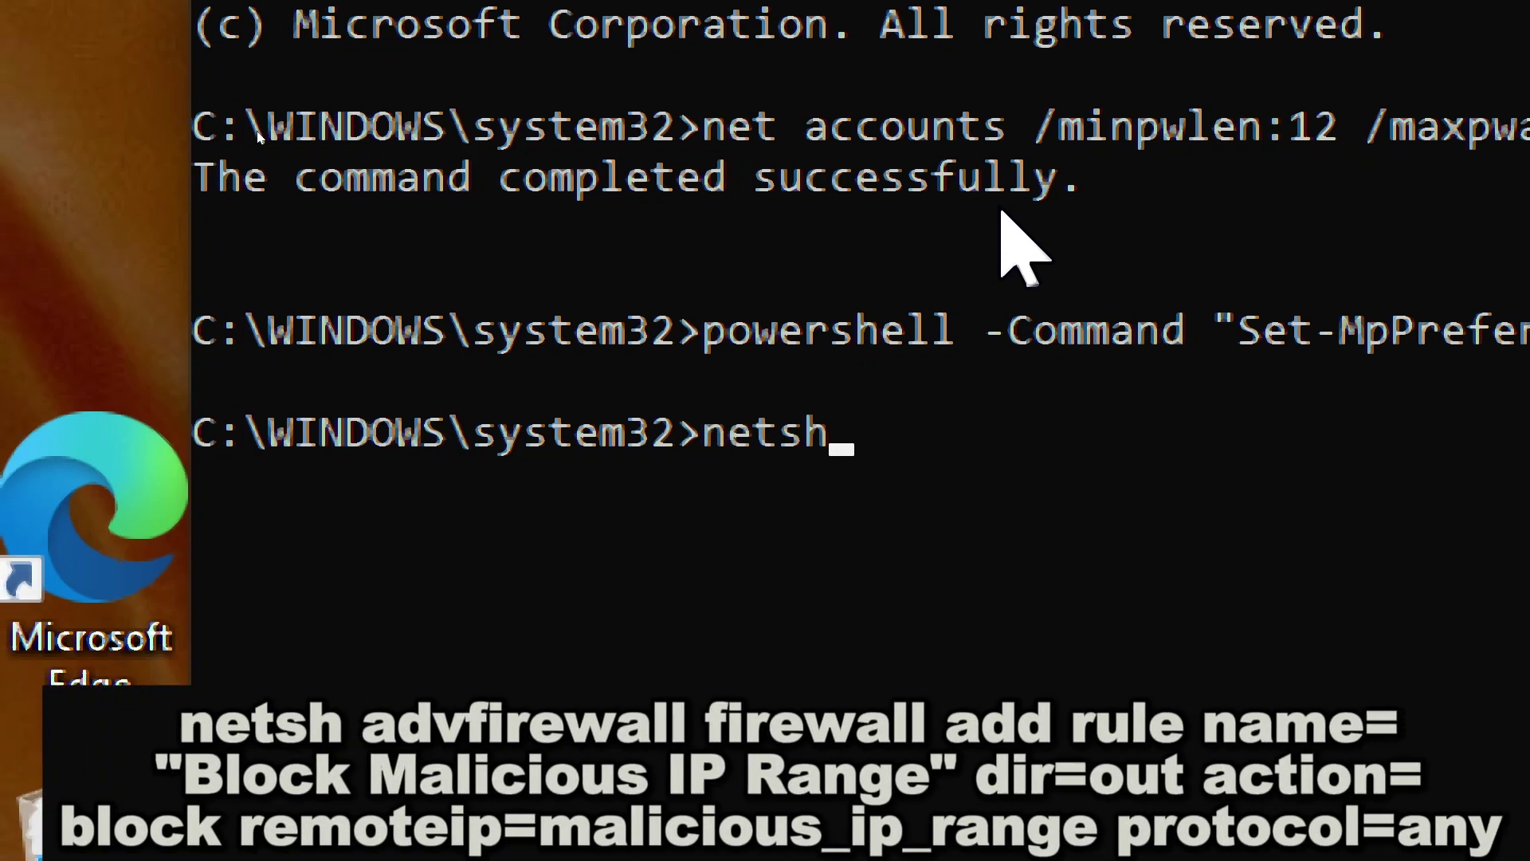
text( ad)
text(vf)
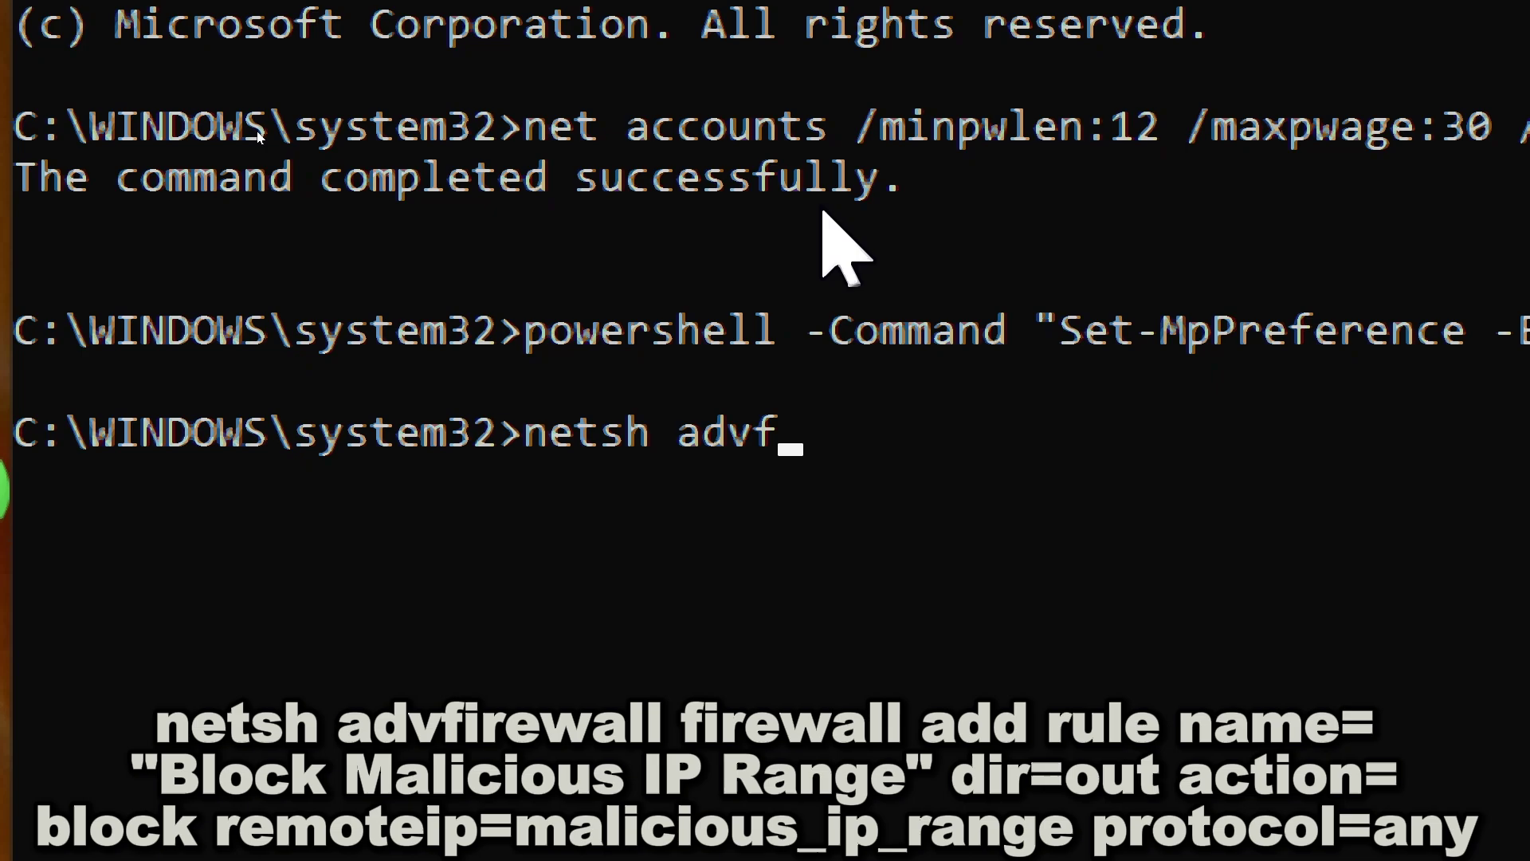
text(wa)
text(ll fi)
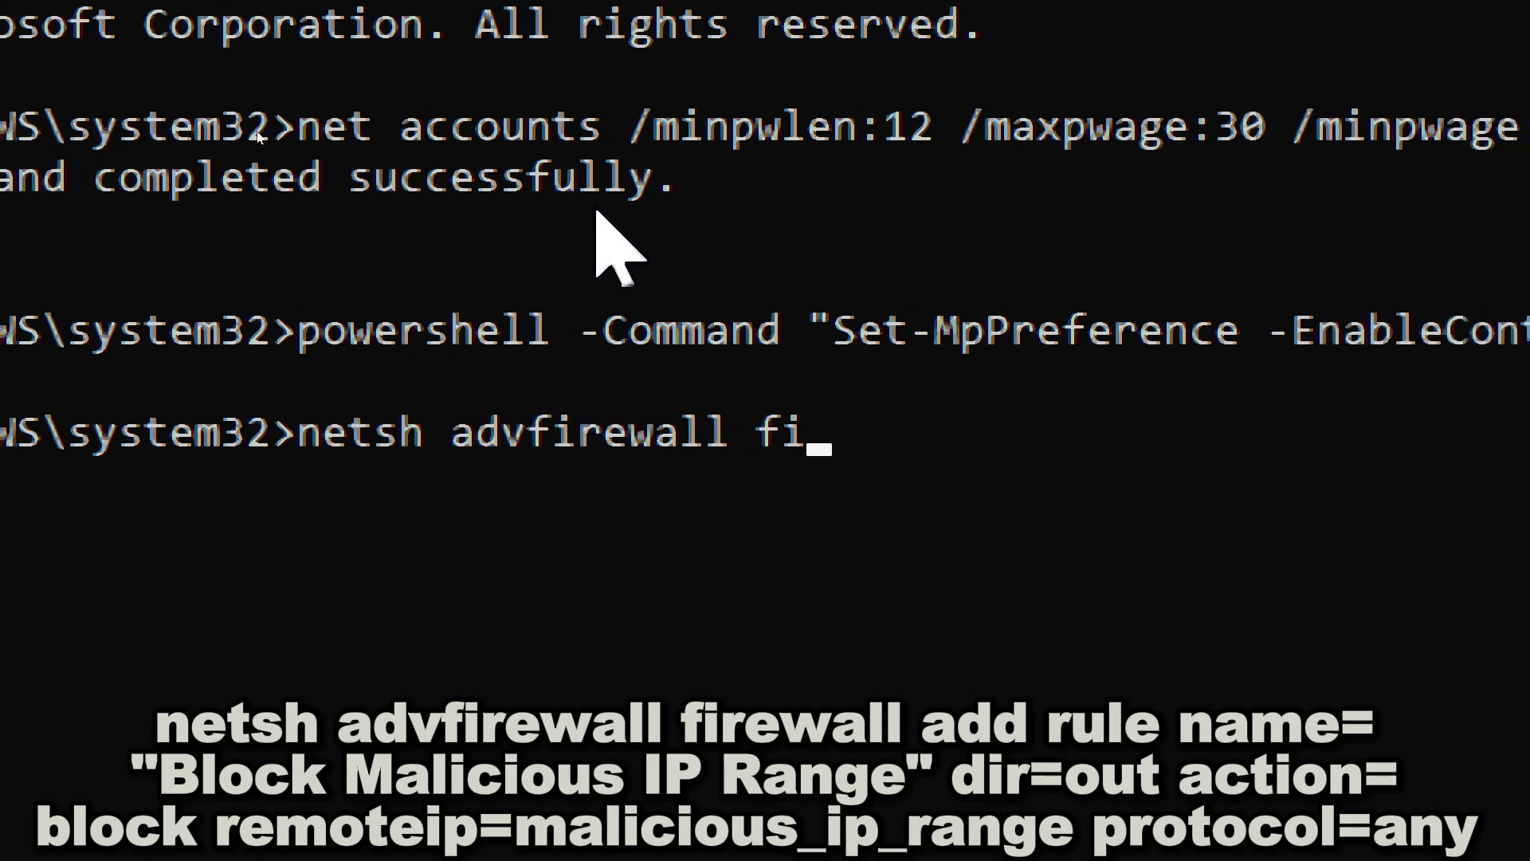
text(rew)
text(all add)
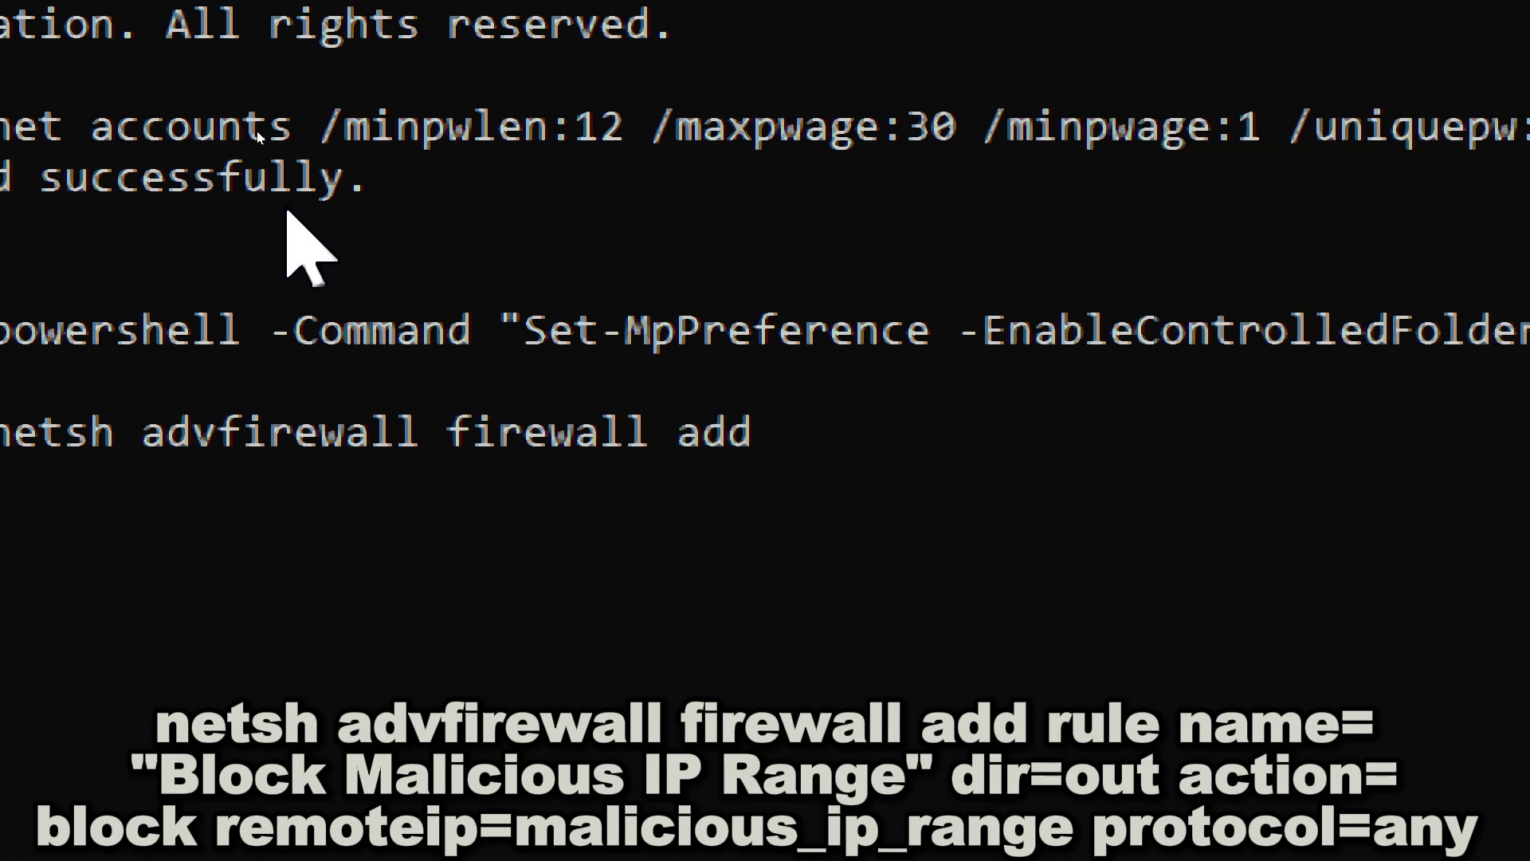
text( rule)
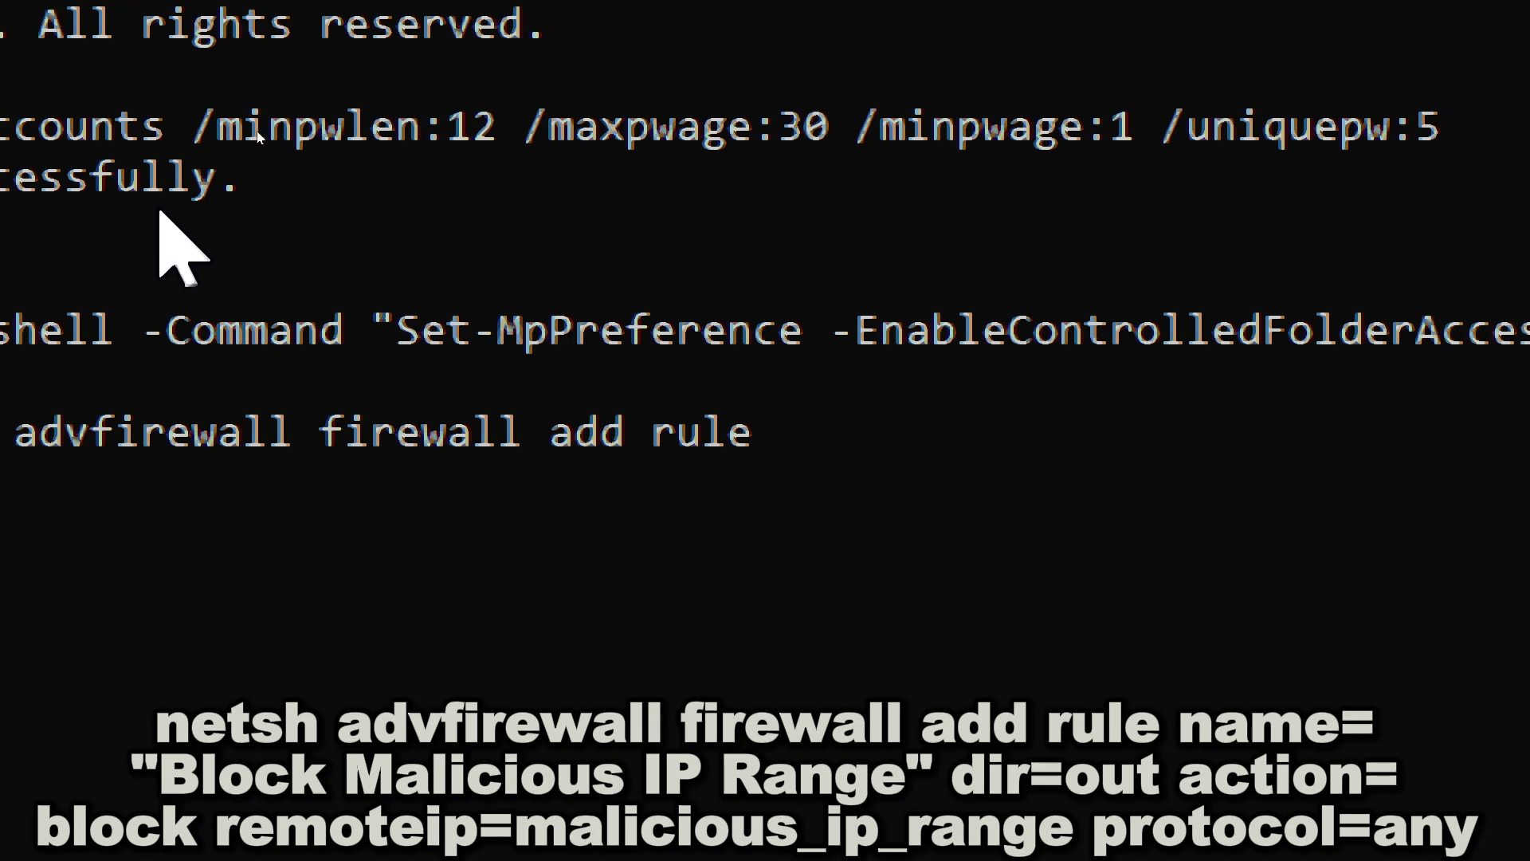
text( name="Bloc)
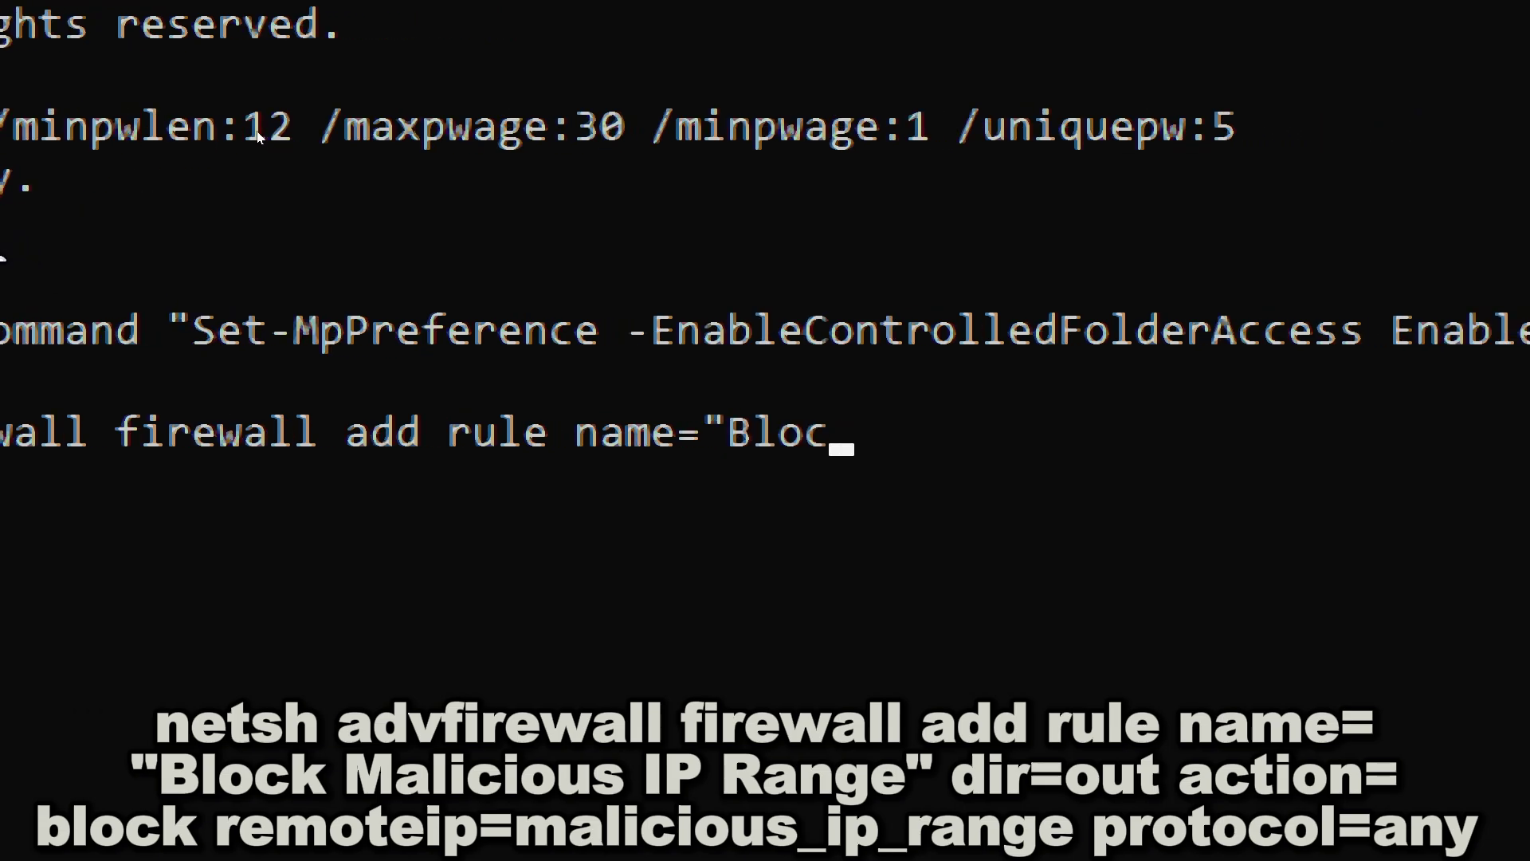
text(k)
text( Malic)
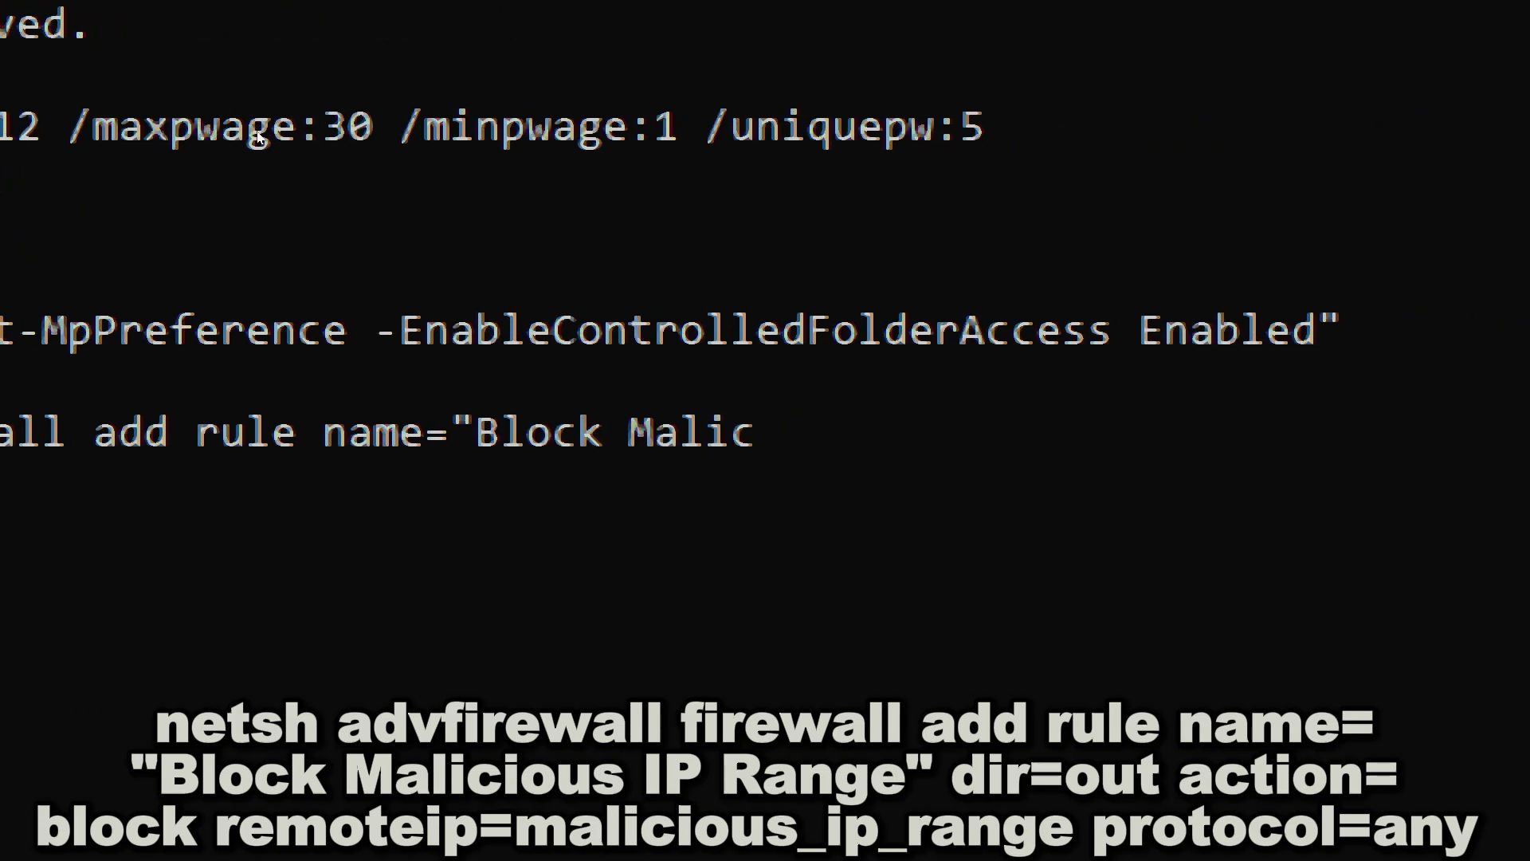
text(ious IP )
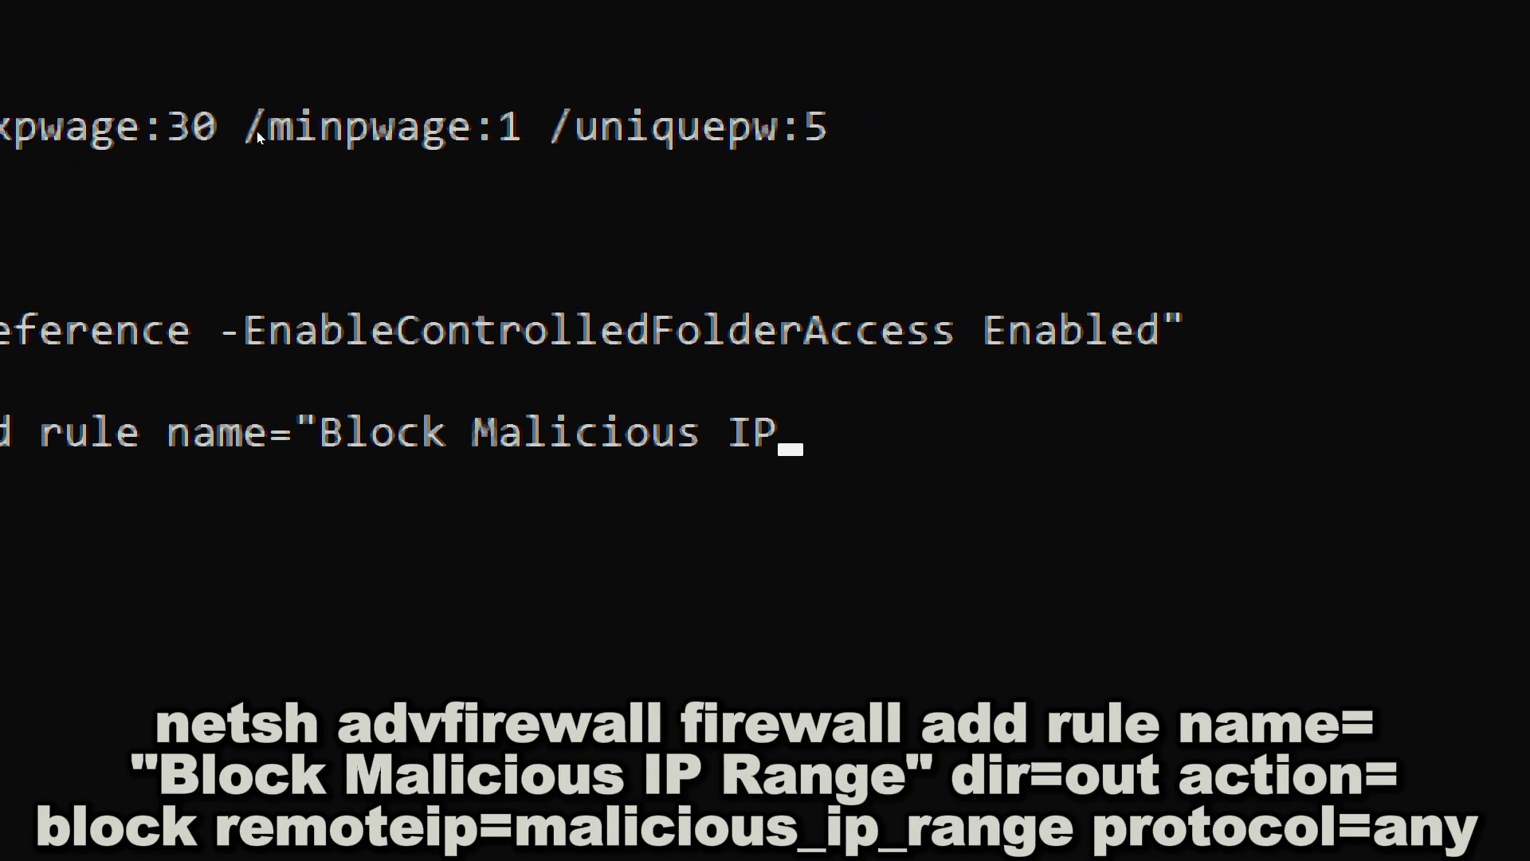
text(Range")
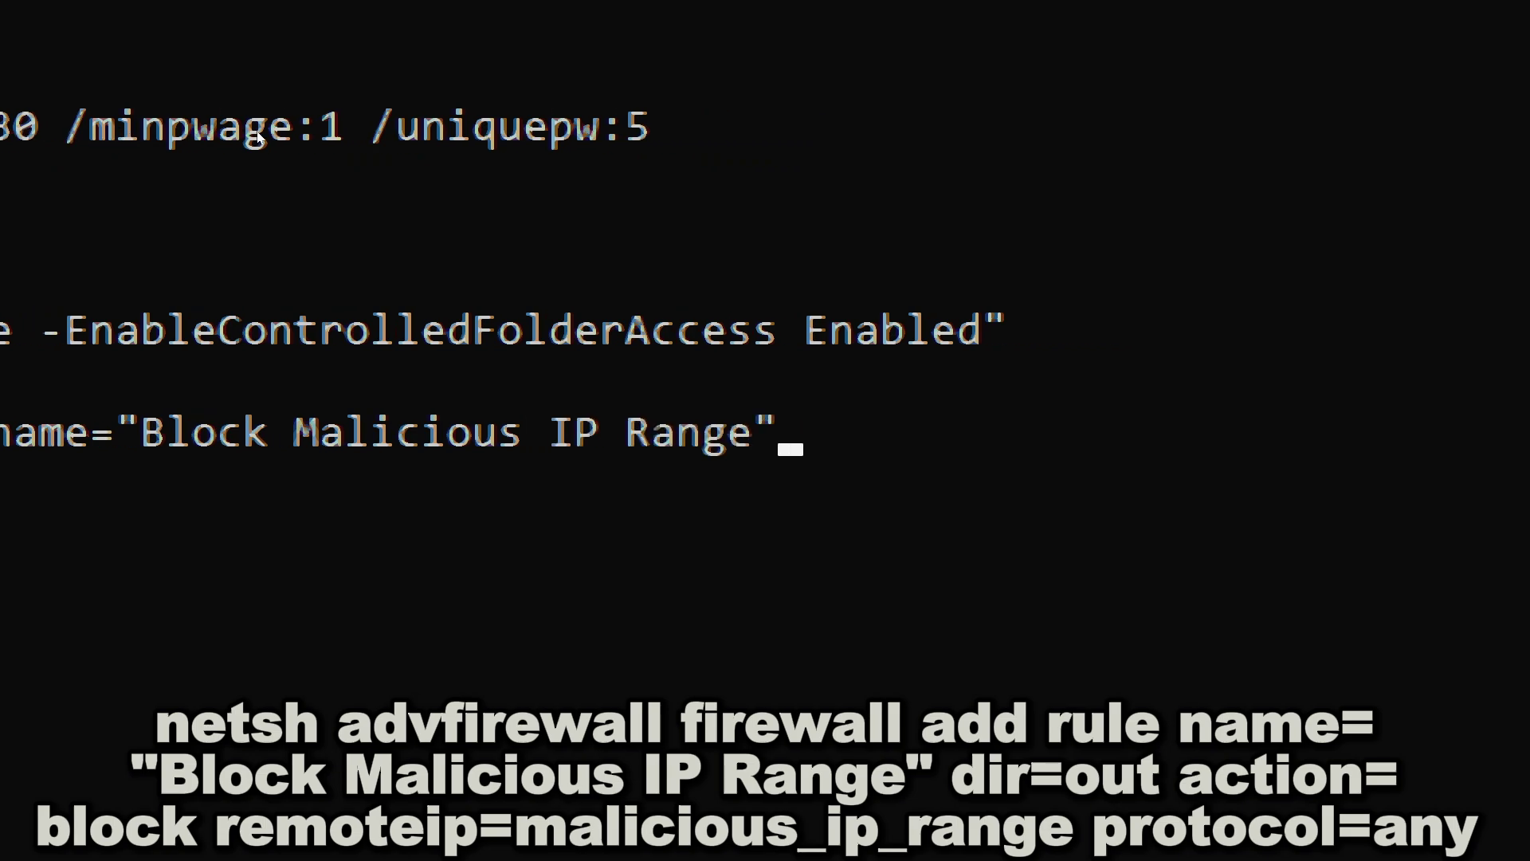
text( dir=out )
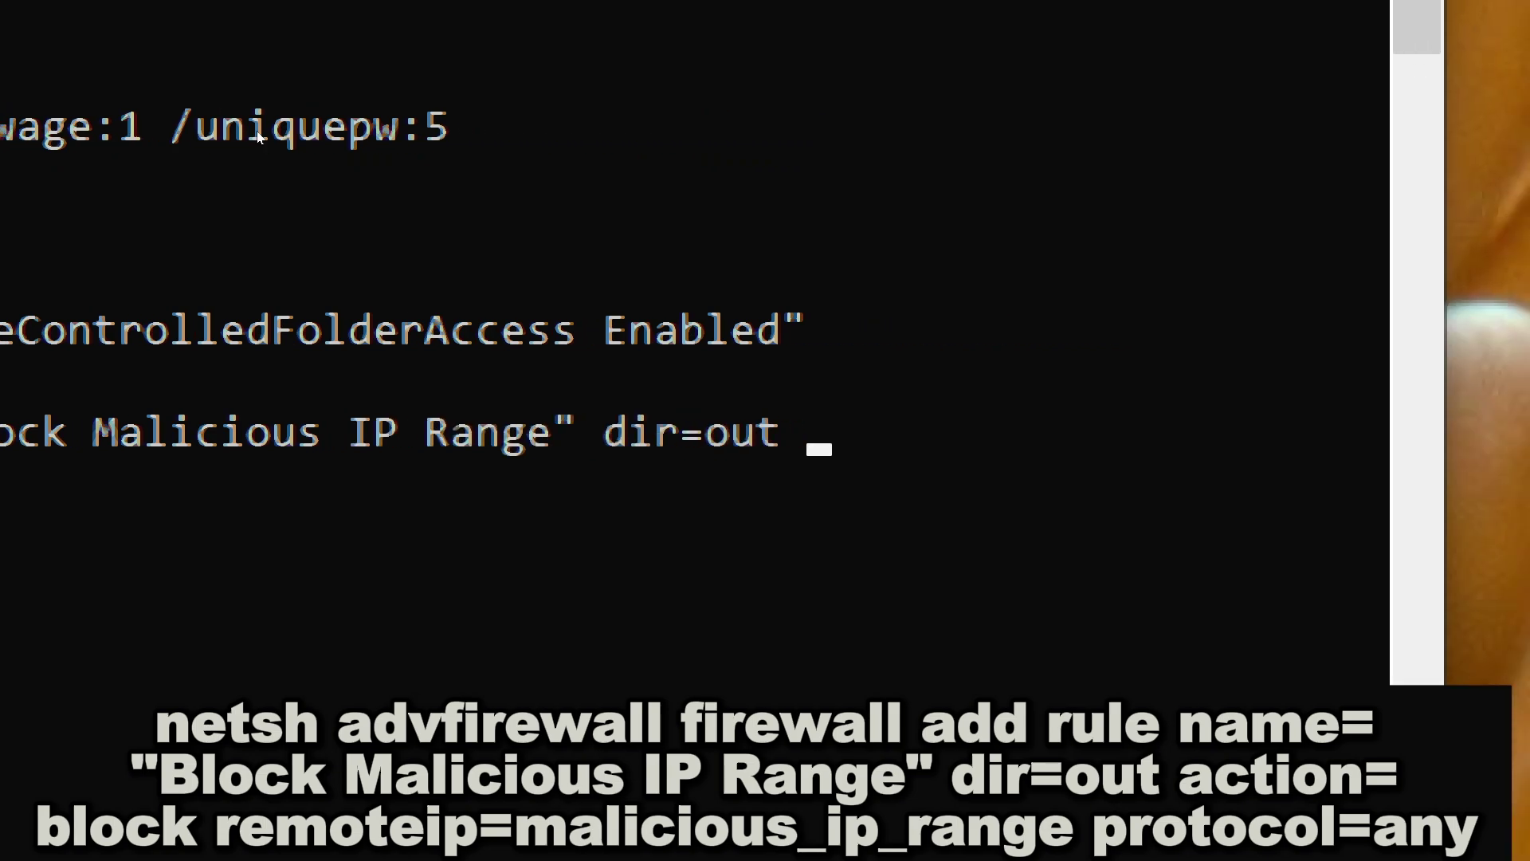
text(action=blo)
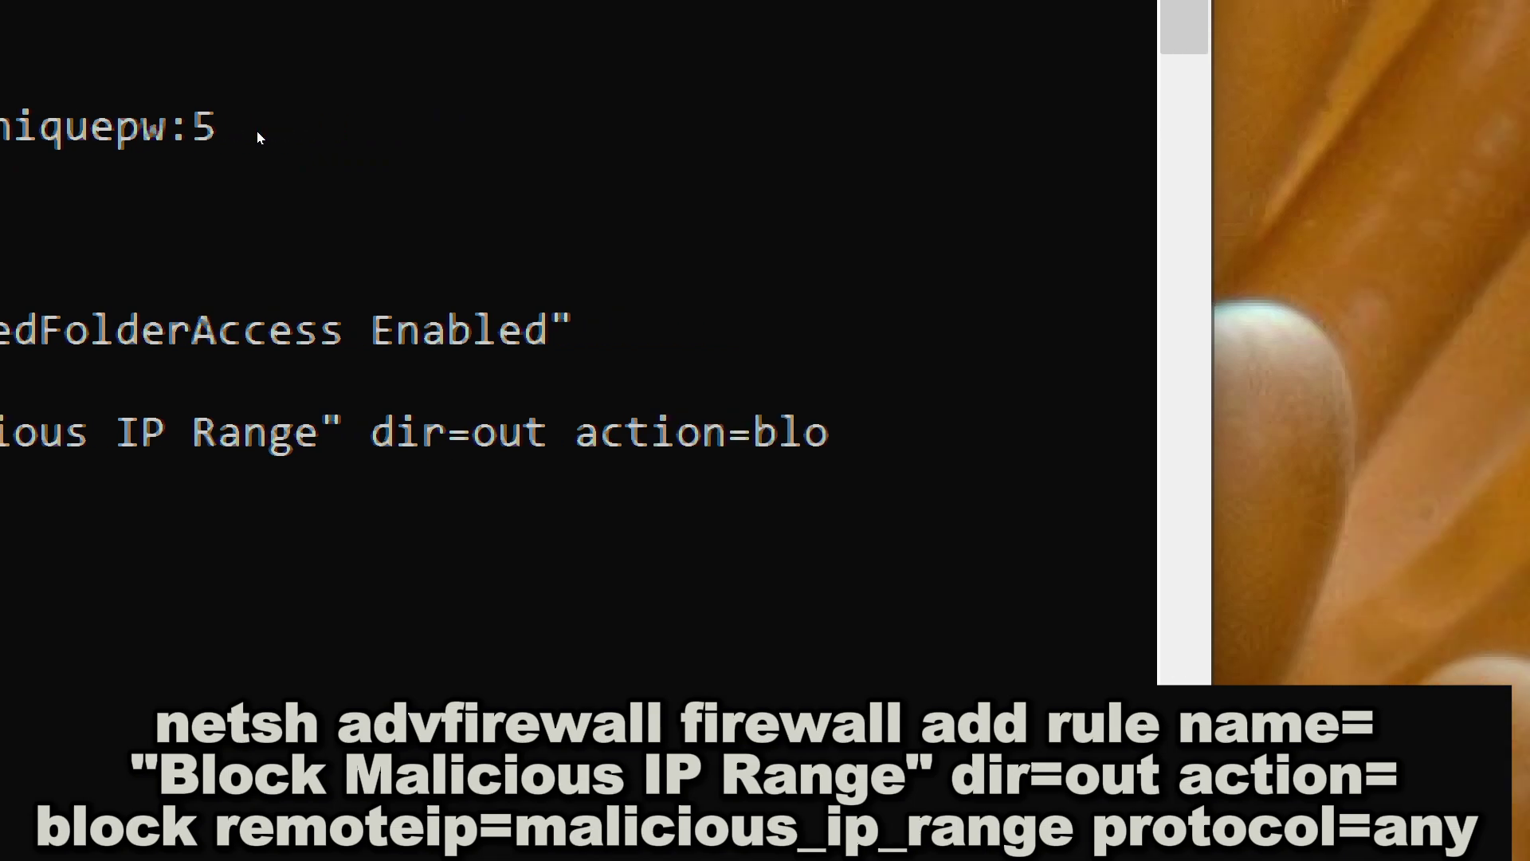
text(ck remo)
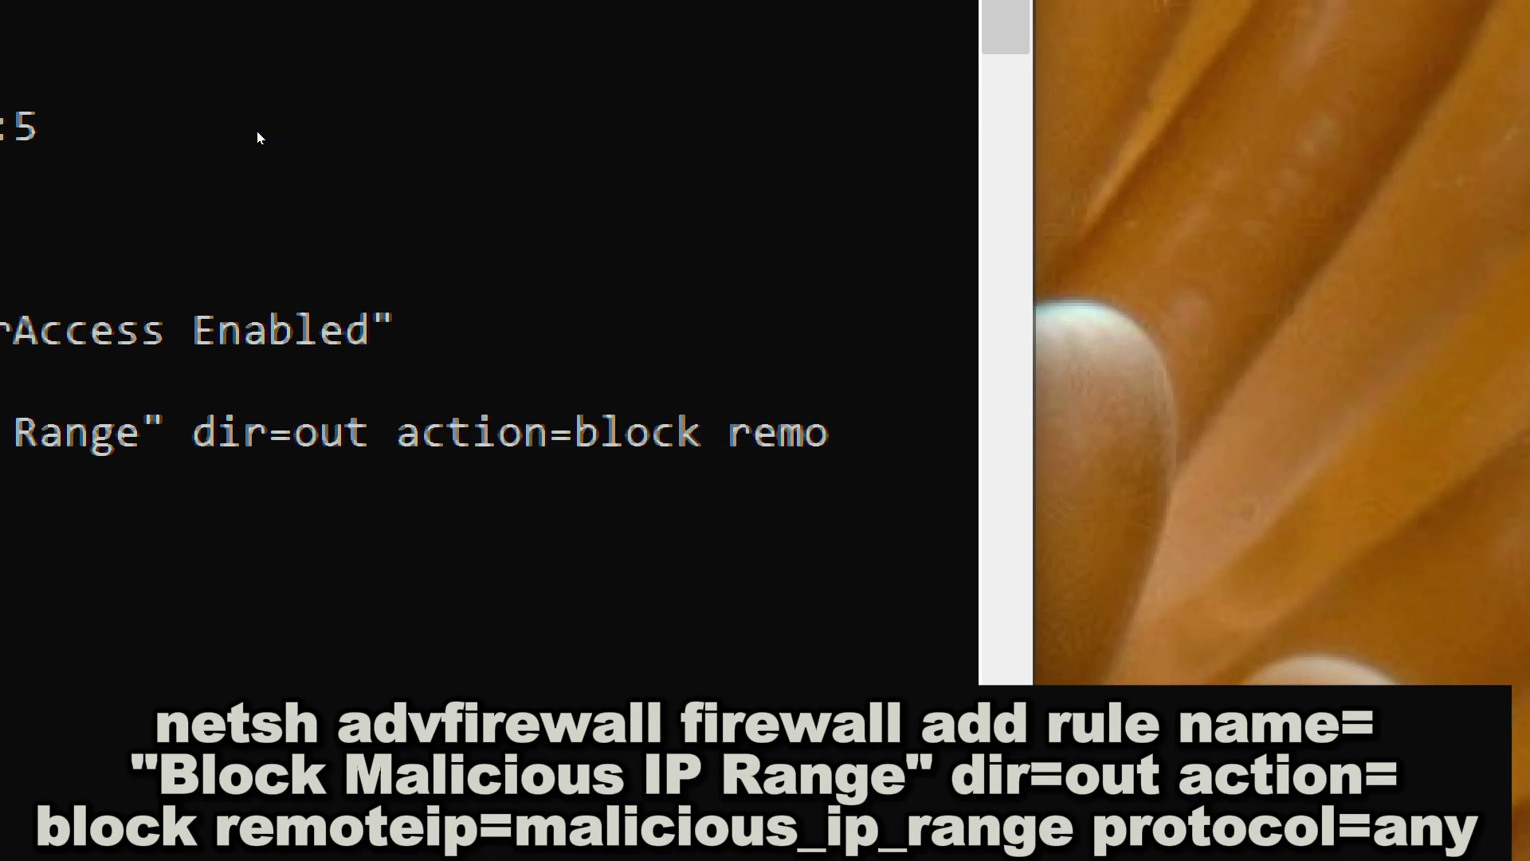
text(tei)
text(192.168.1.)
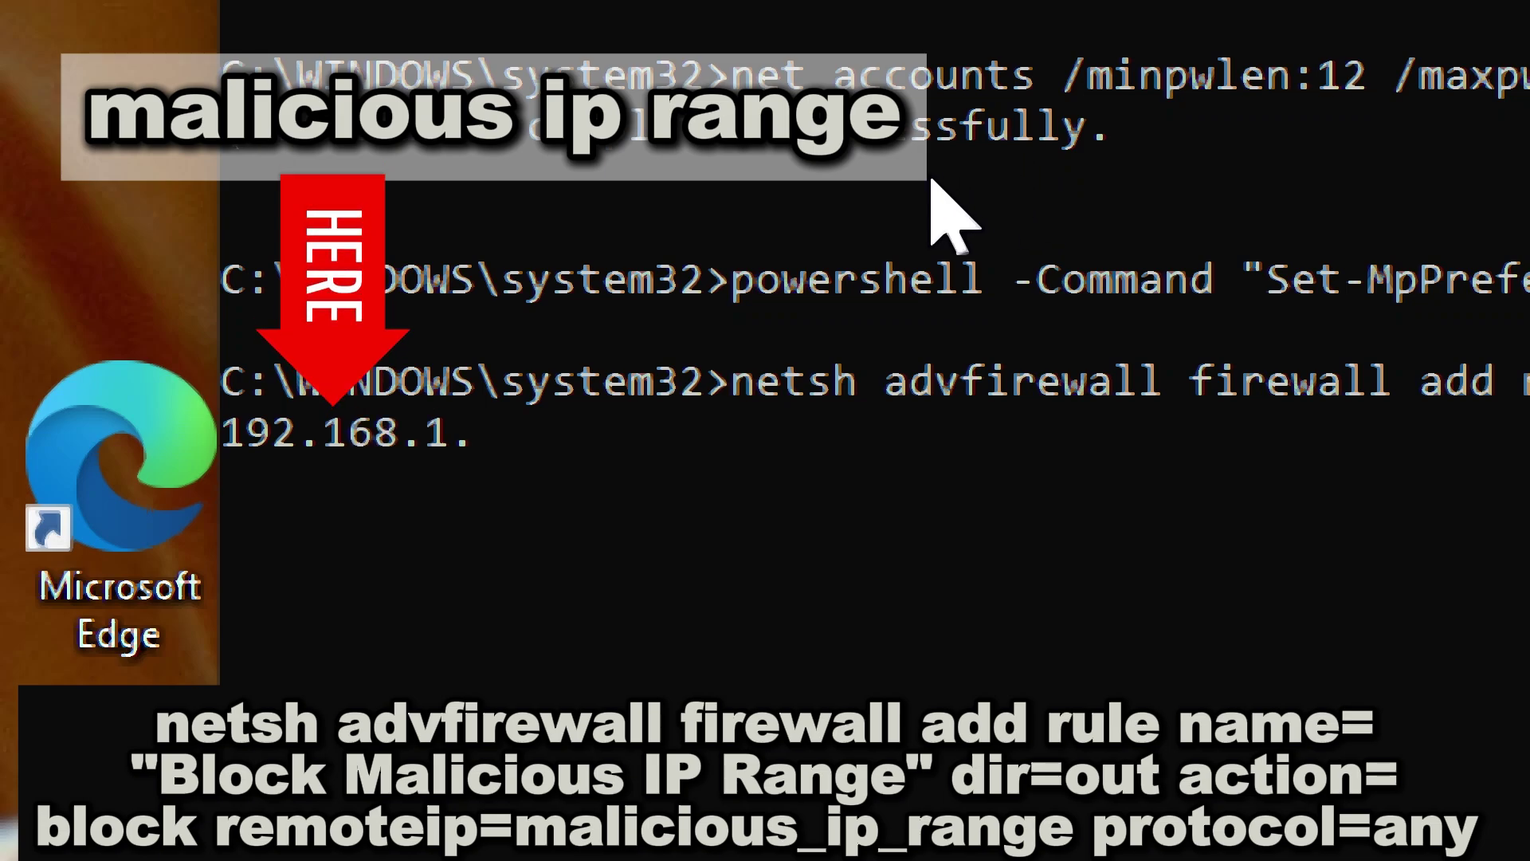
text(0/24 pr)
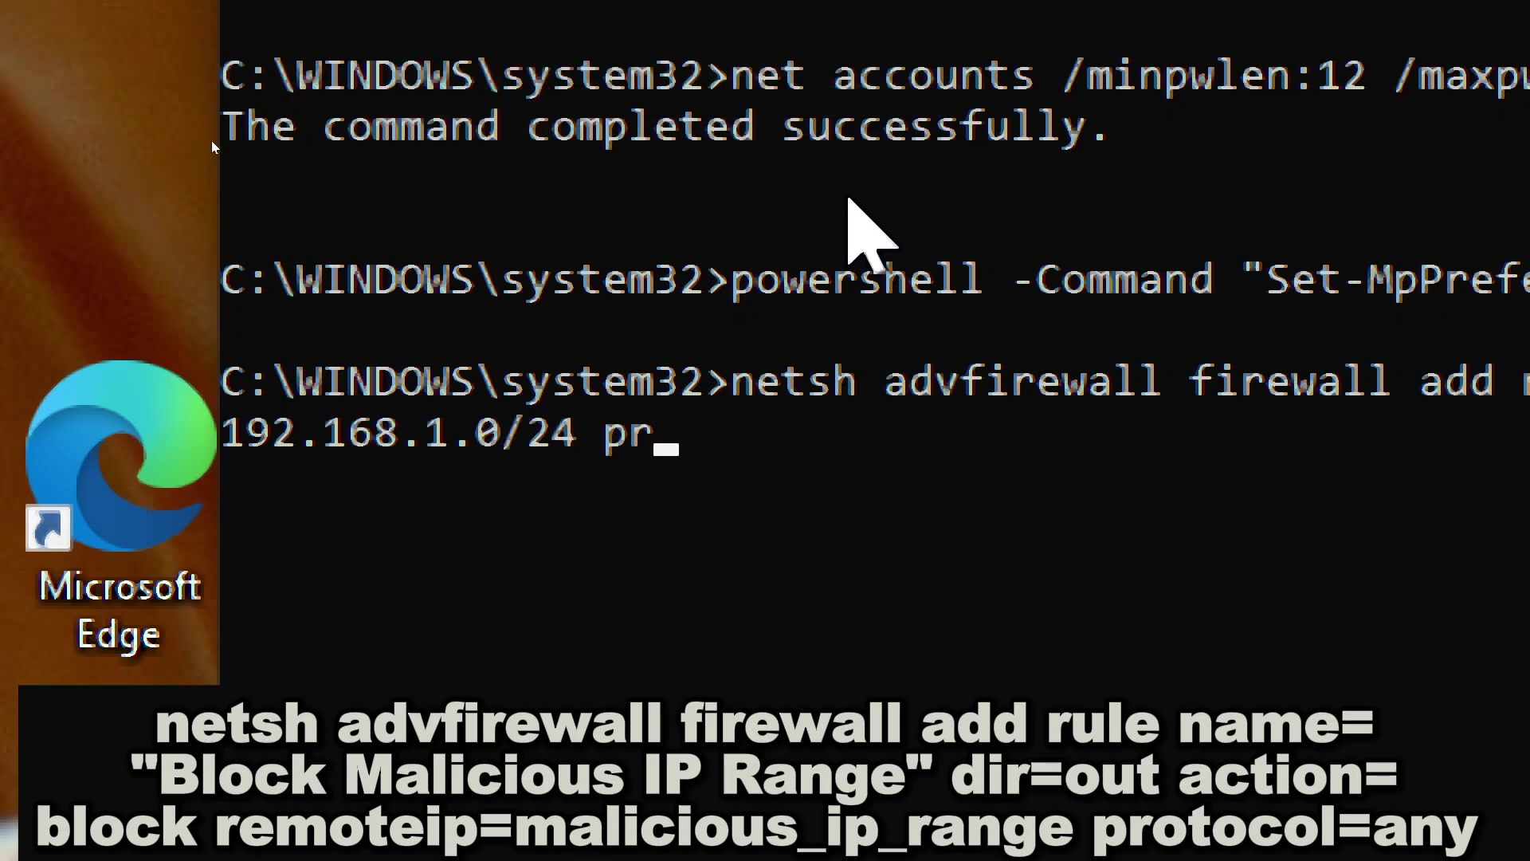
text(otocol=any)
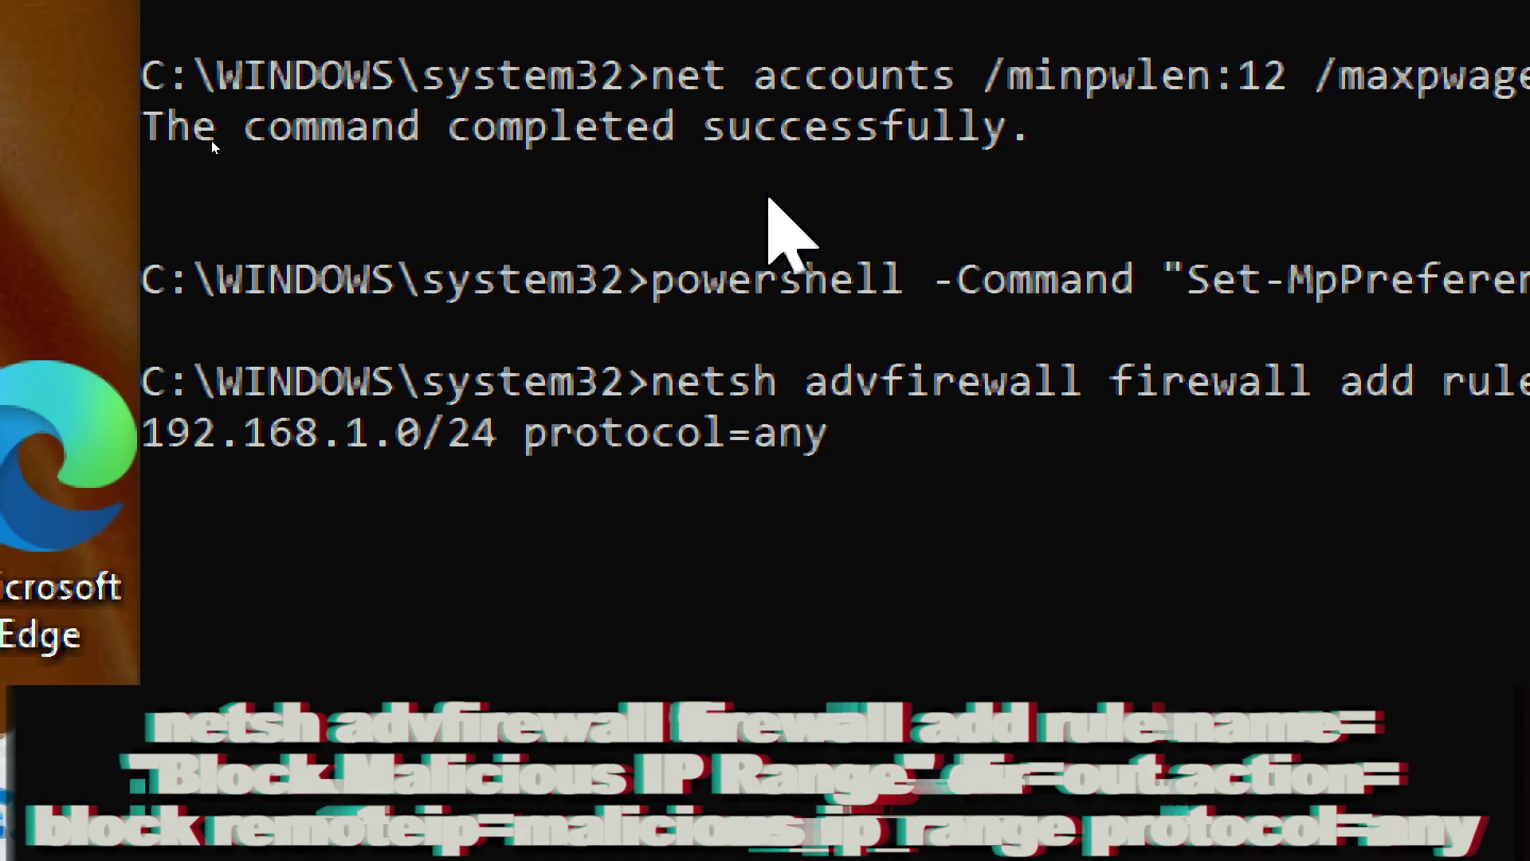
Run the netsh advfirewall rule blocking outbound traffic to 192.168.1.0/24
key(Return)
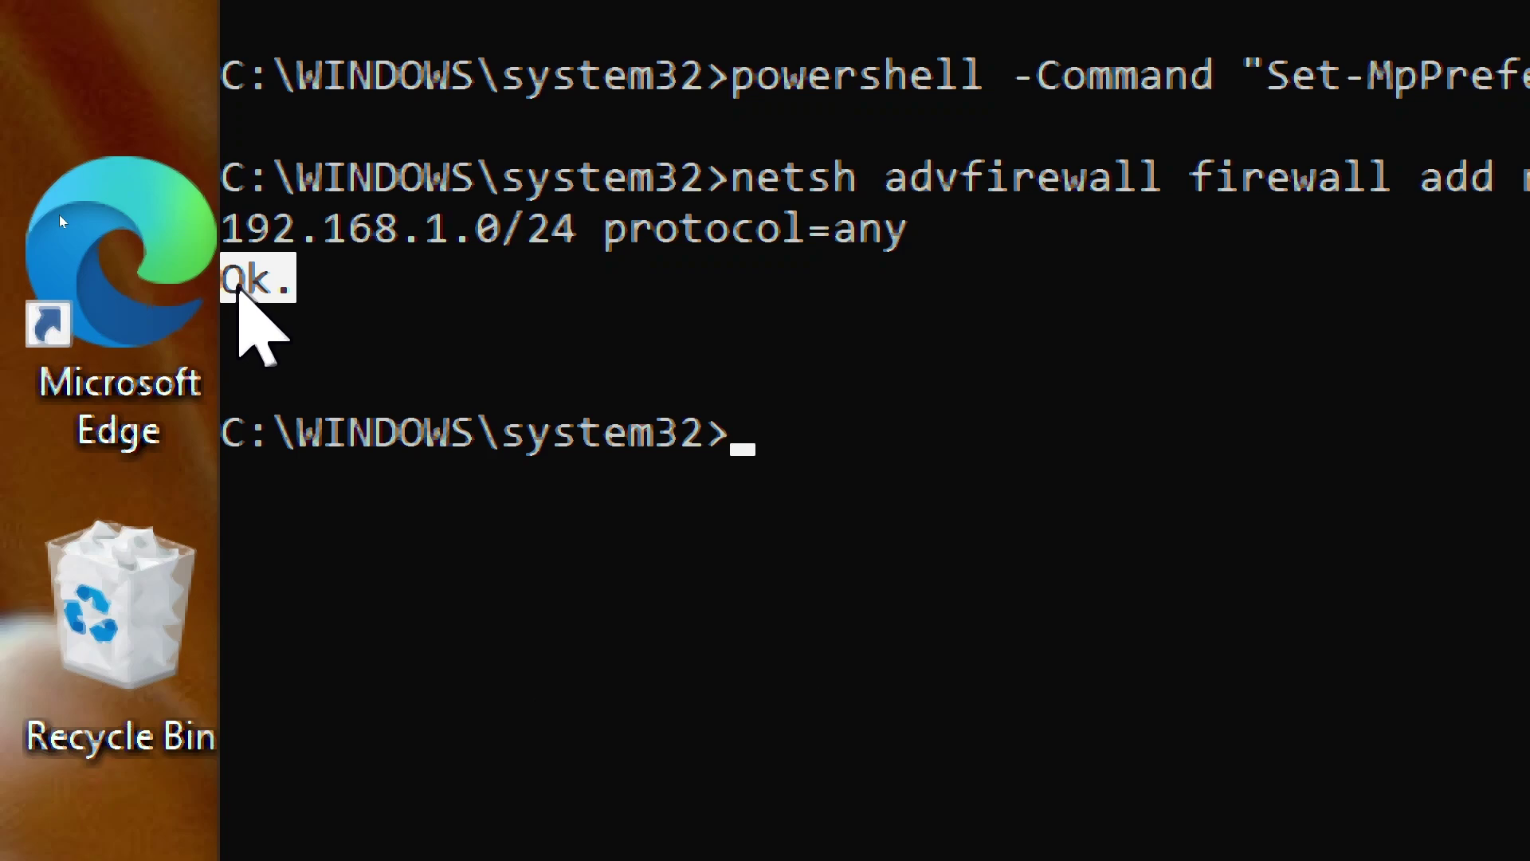
text(sc con)
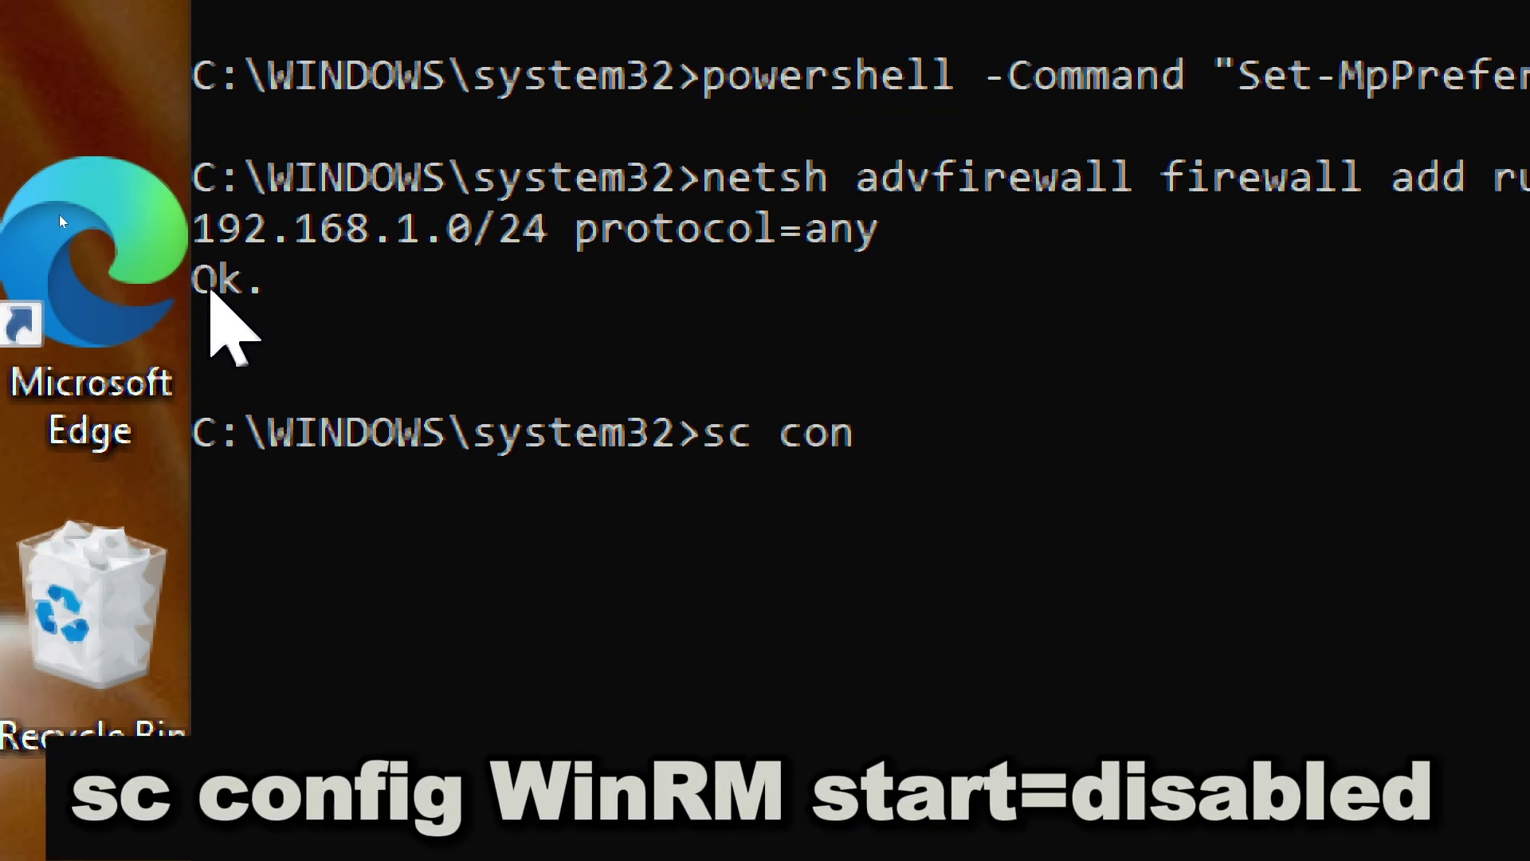
text(fig WinRM )
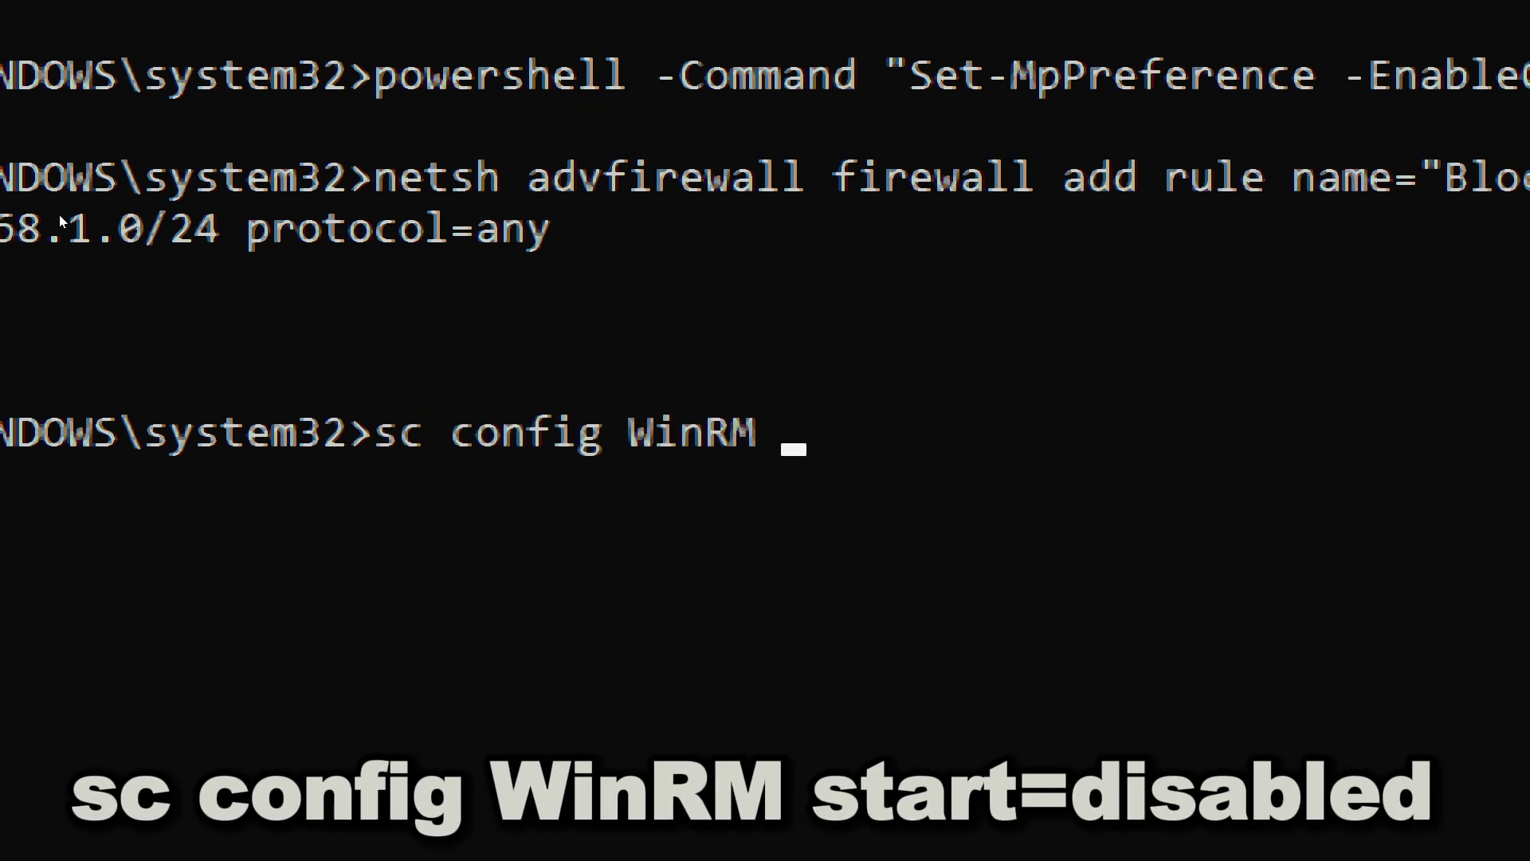
text(start=disab)
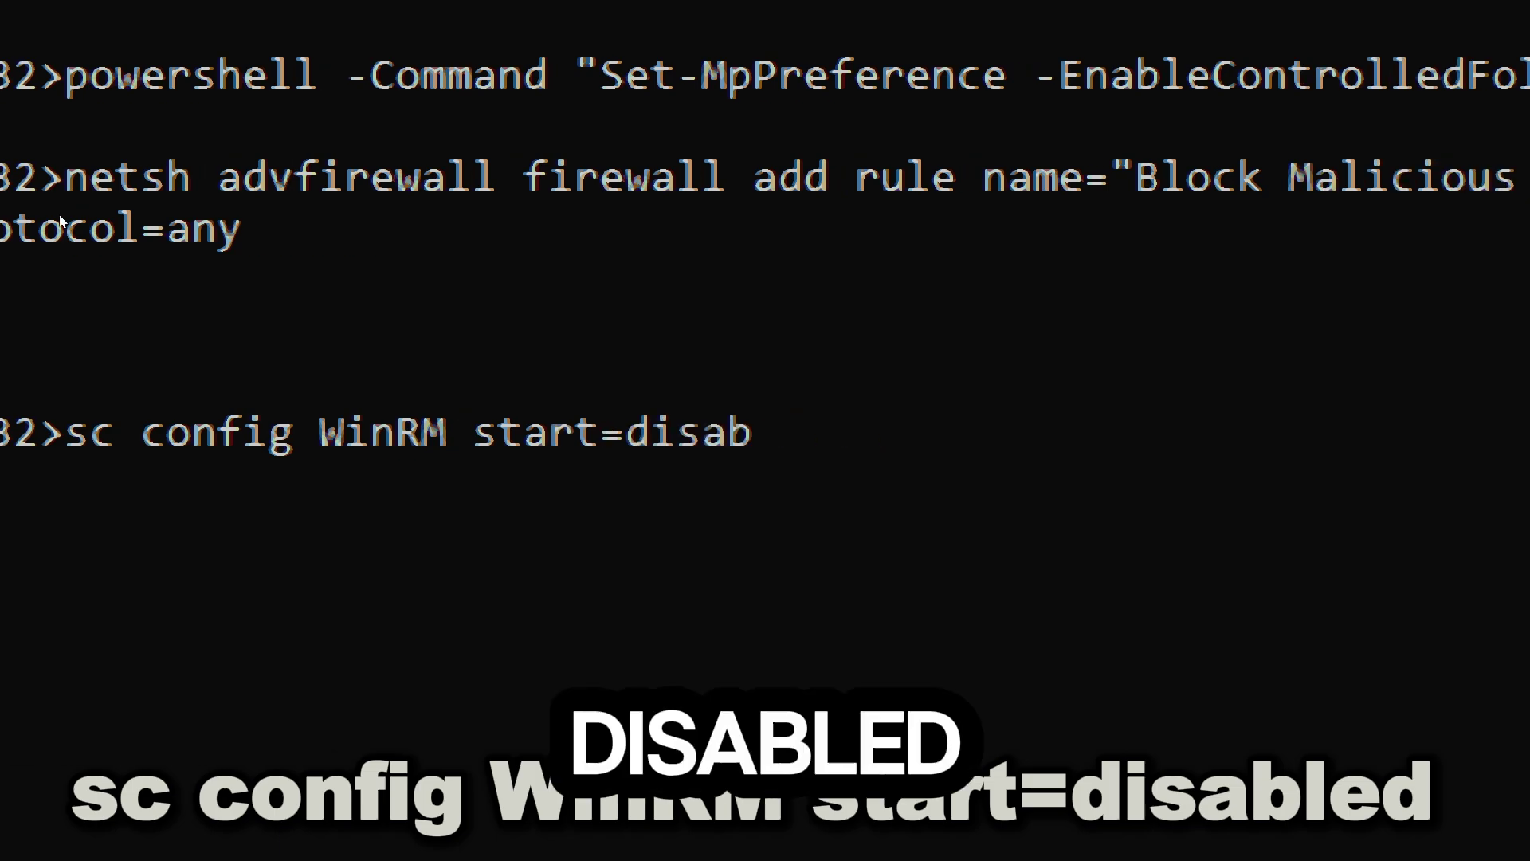
text(led)
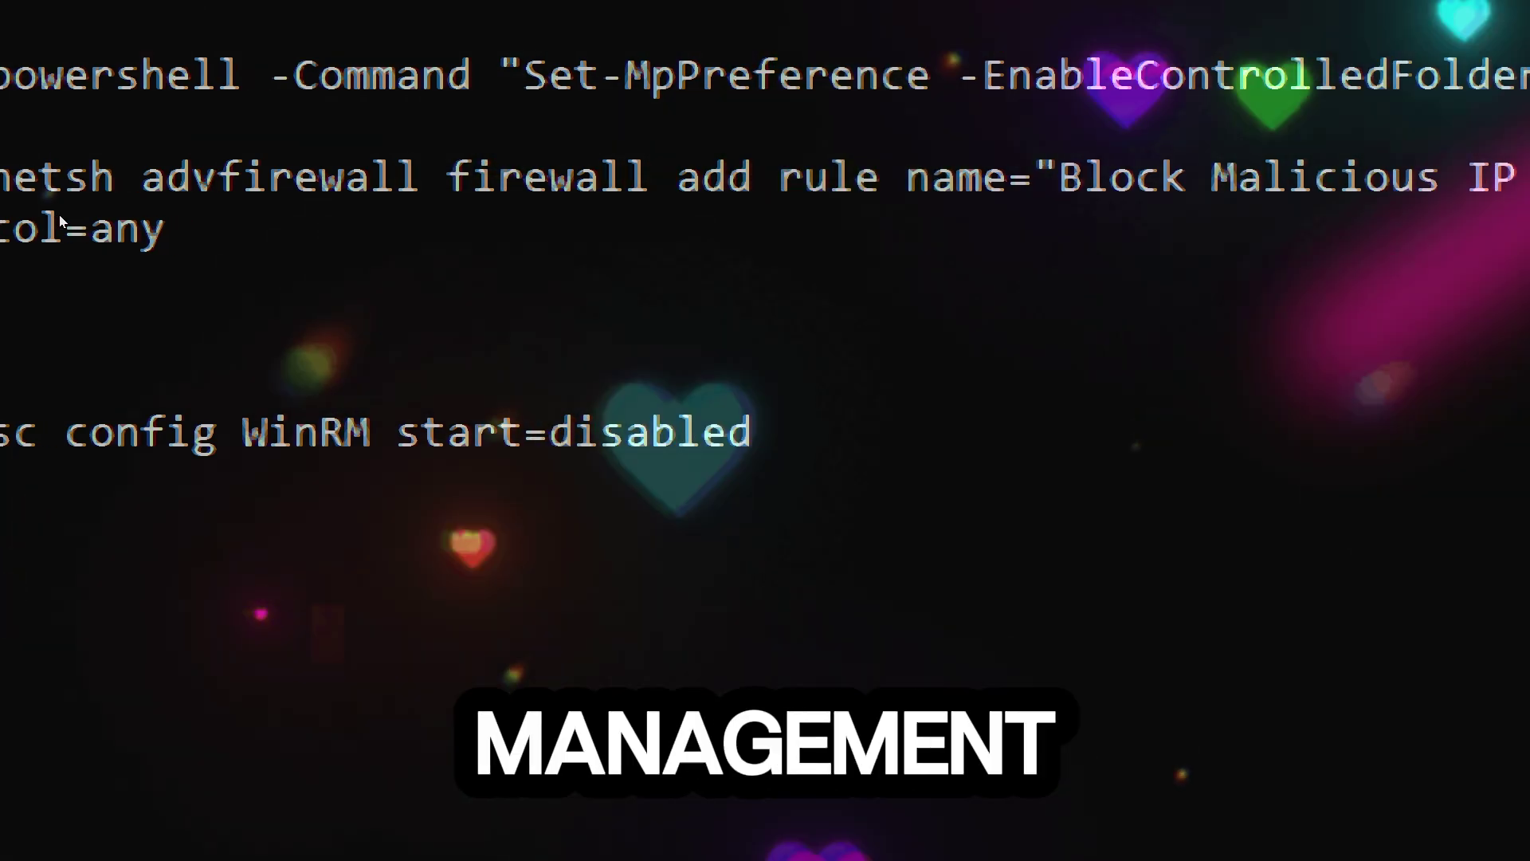
Run sc config WinRM start=disabled and highlight the ChangeServiceConfig SUCCESS line
key(Return)
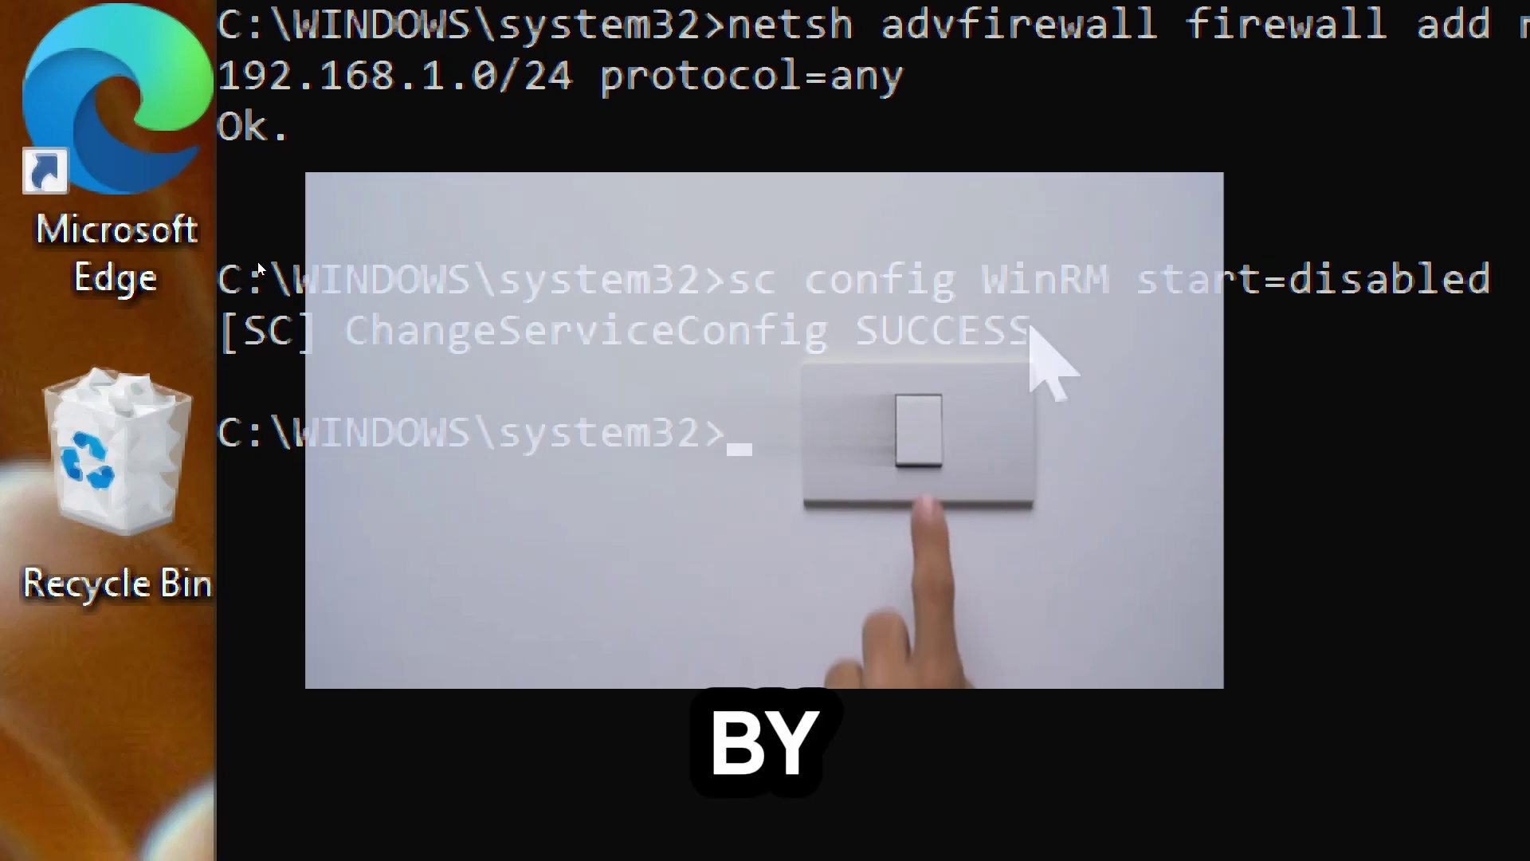
drag(1031, 322, 391, 323)
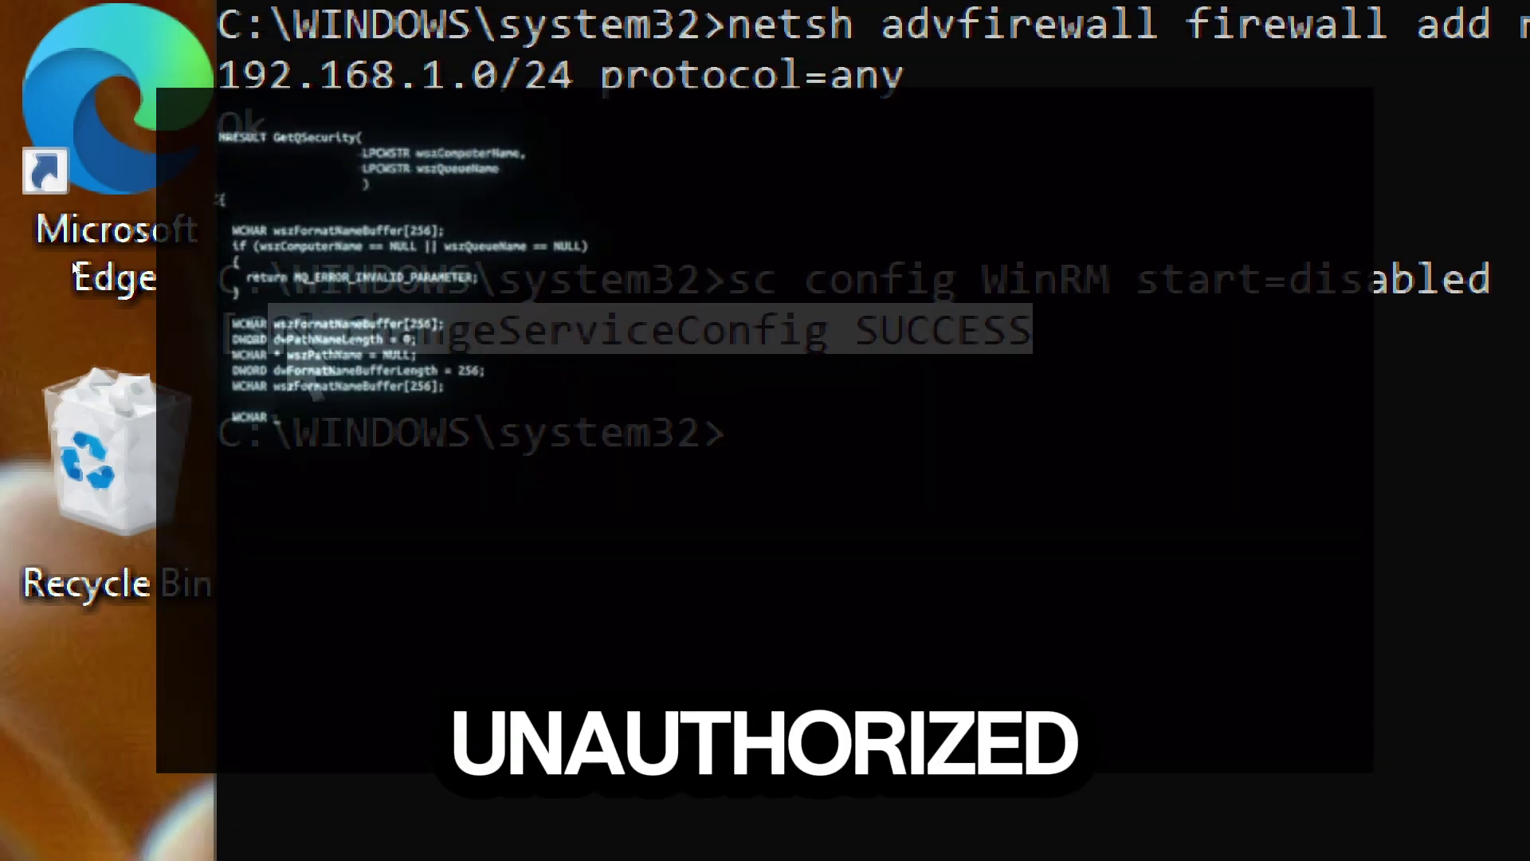
drag(74, 270, 63, 273)
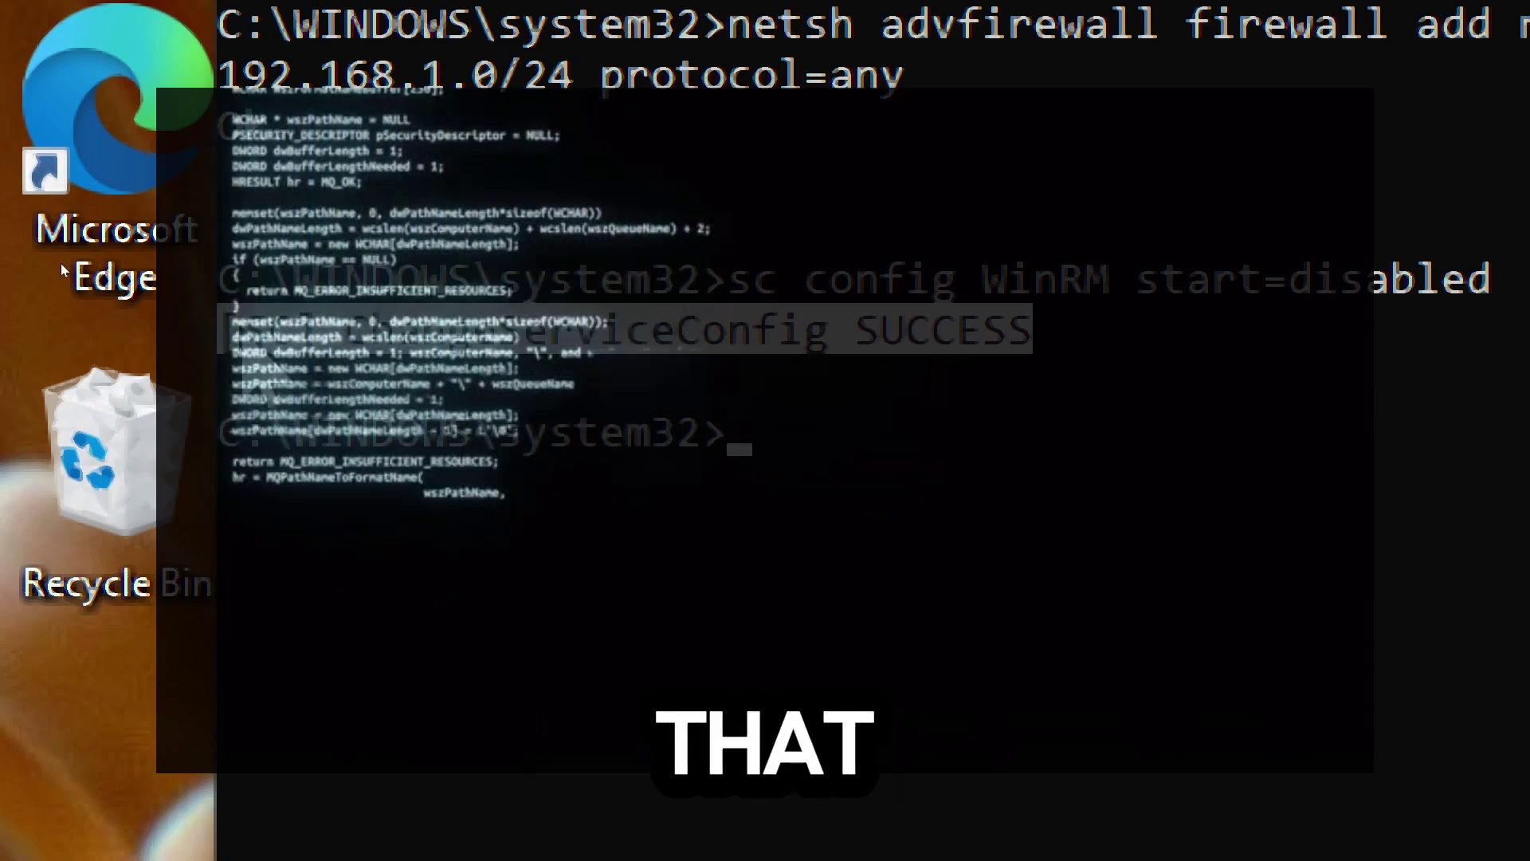